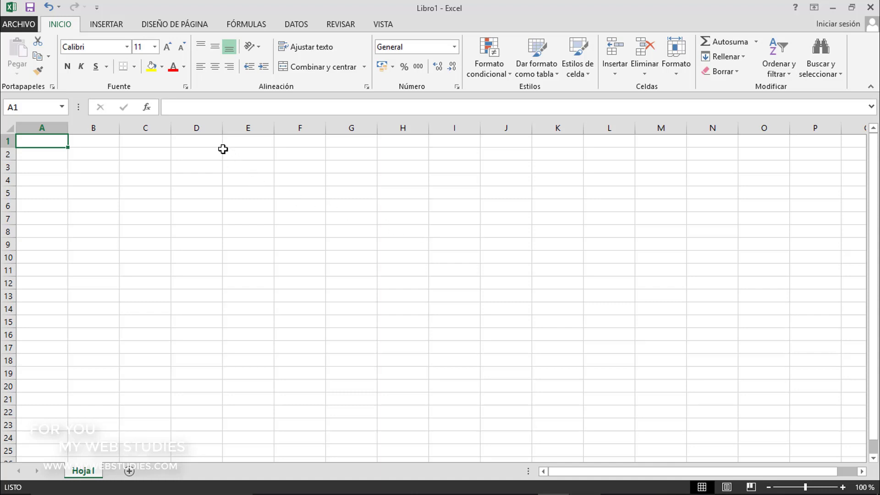
- Enter the text "Compras" in cell D5
left_click(200, 192)
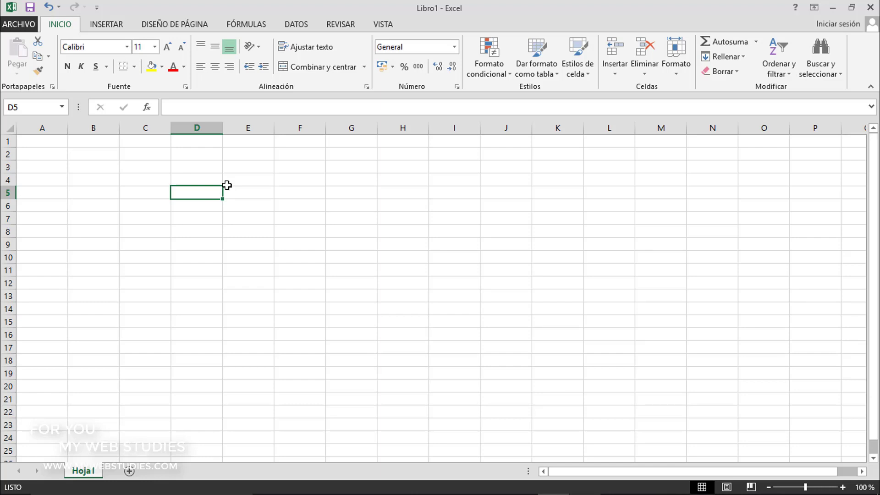
type("C")
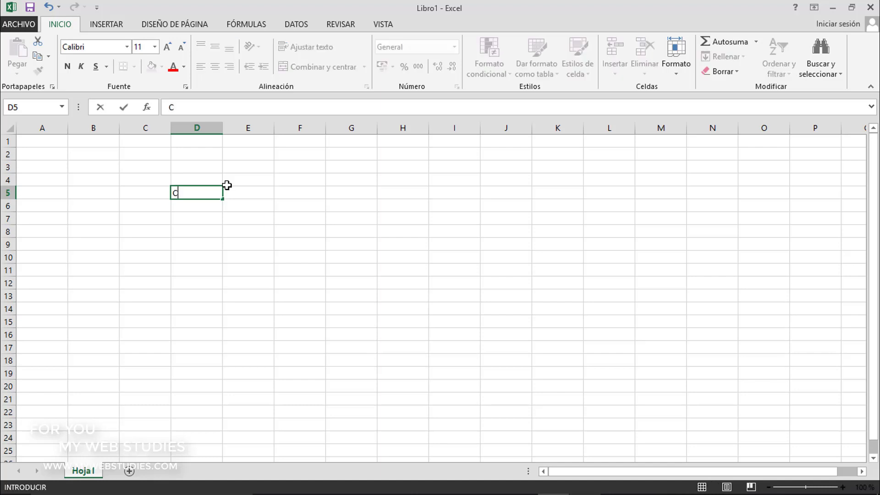
type("ompras")
key("Return")
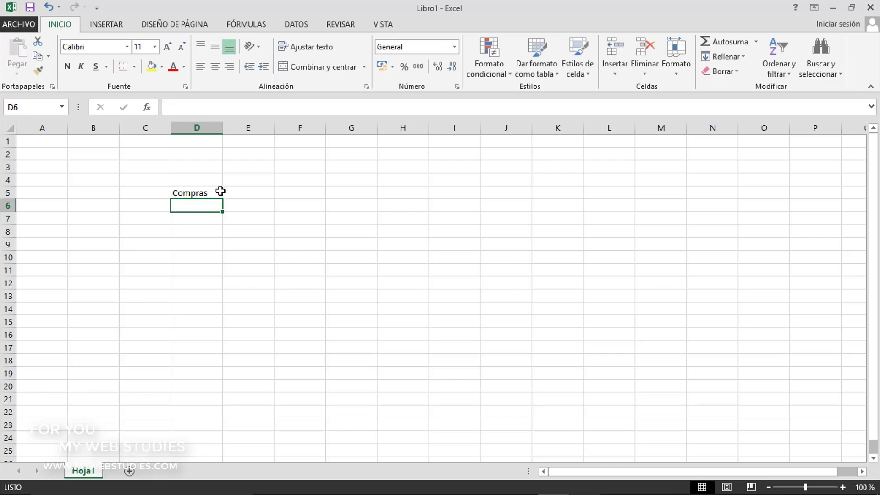
left_click(216, 193)
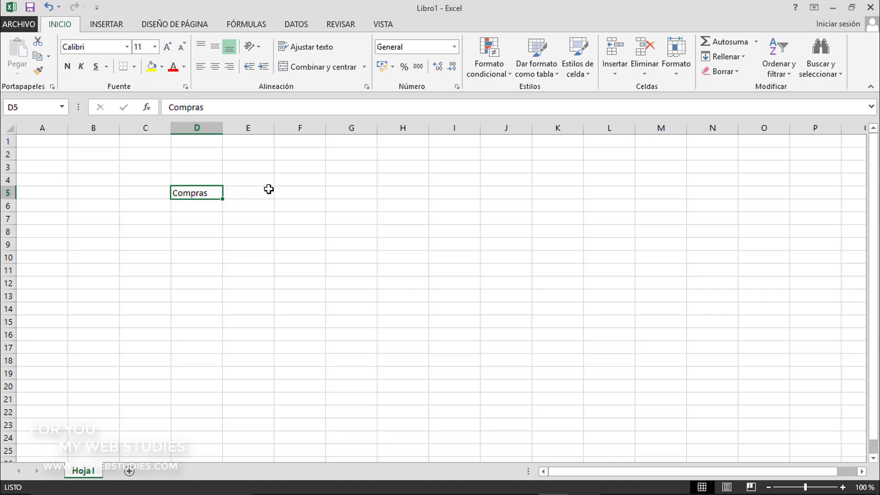
- Enter the text "Inversiones" in cell F5
left_click(297, 191)
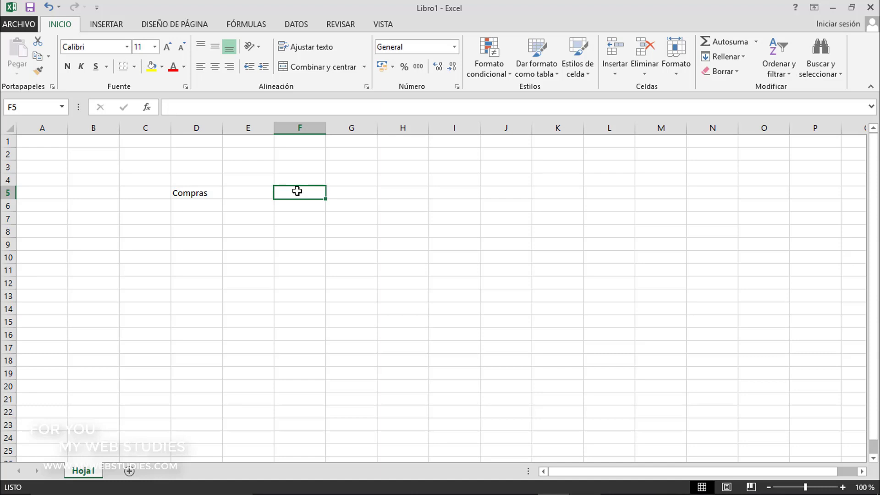
left_click(261, 109)
type("I")
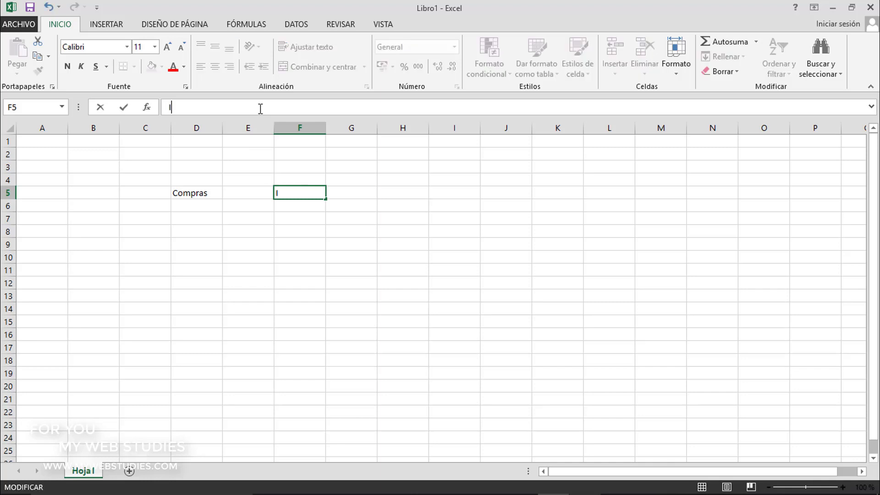
type("nversiones")
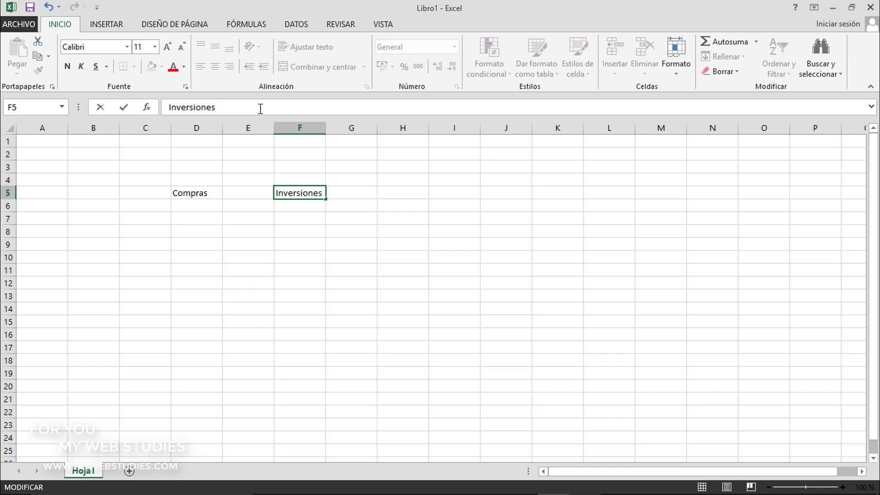
key("Return")
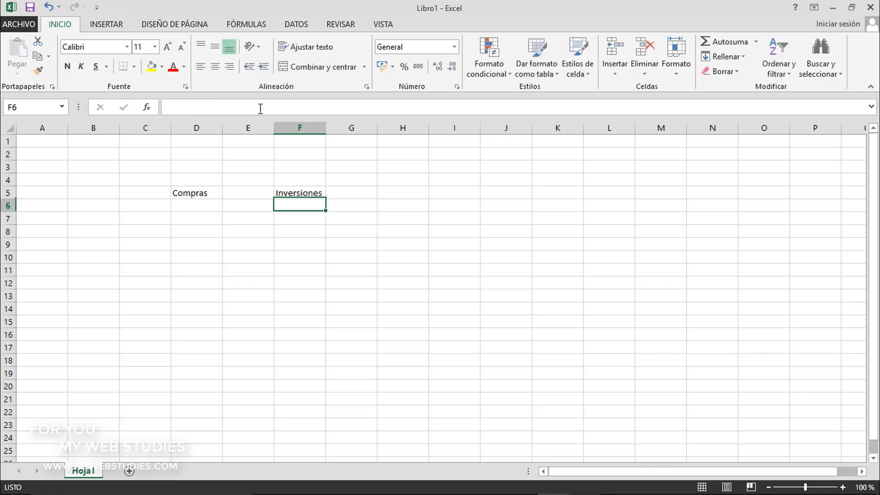
- Enter the number 1234 in cell F6, directly below "Inversiones"
left_click(312, 192)
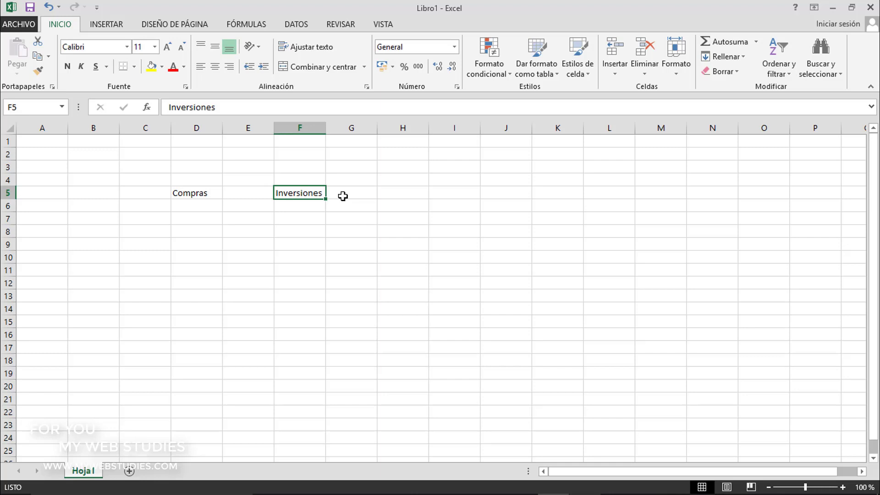
key("Down")
type("1234")
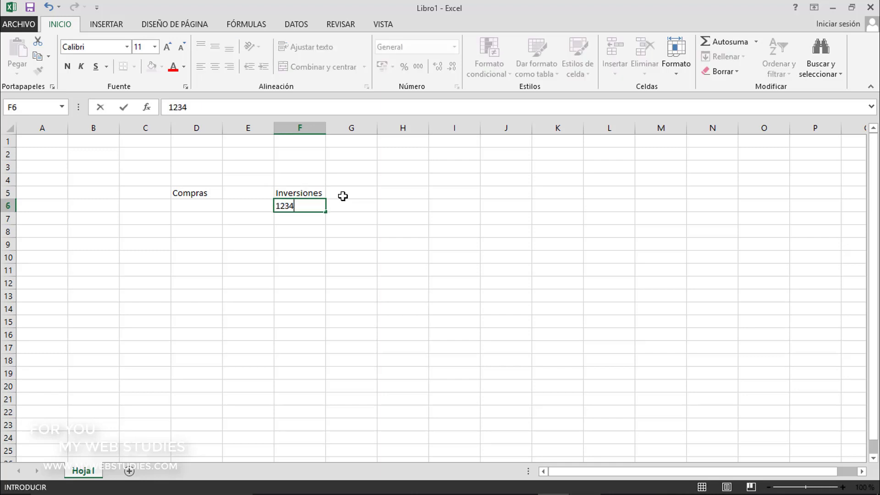
key("ctrl+Return")
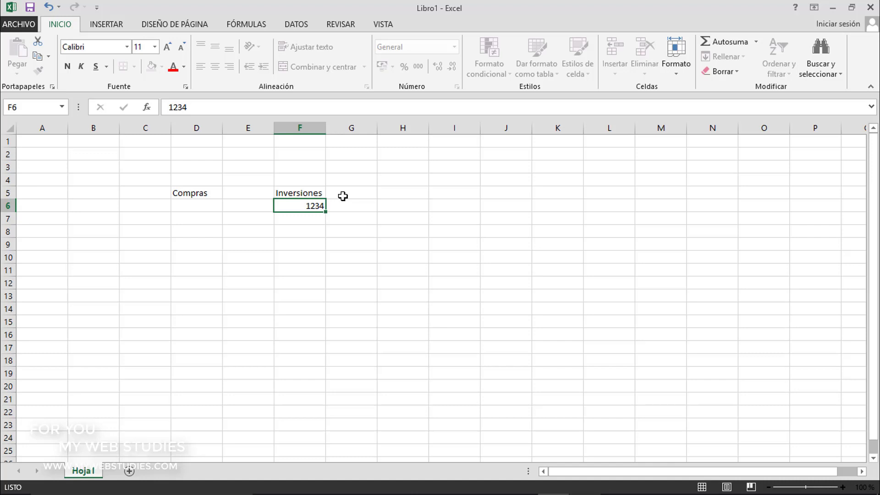
- Move the active cell down column F to F11 and across row 11 to J11
key("Return")
key("Return")
key("Return")
key("Return")
key("Return")
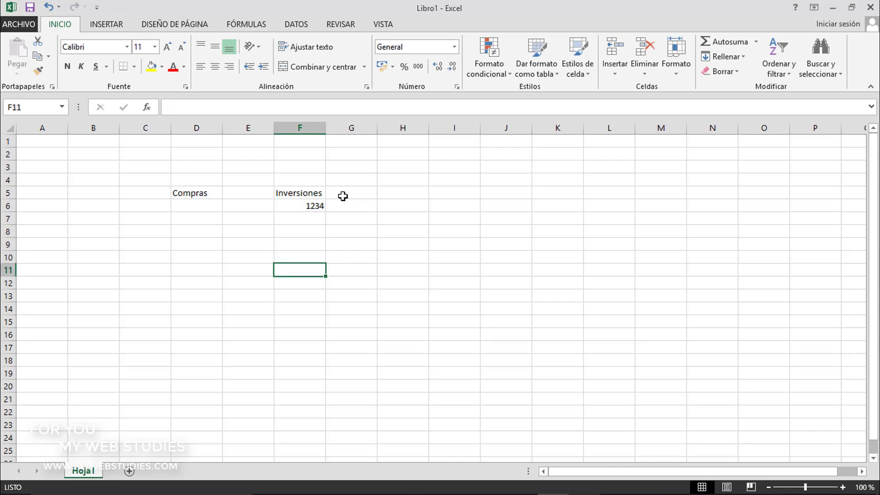
key("Right")
key("Right")
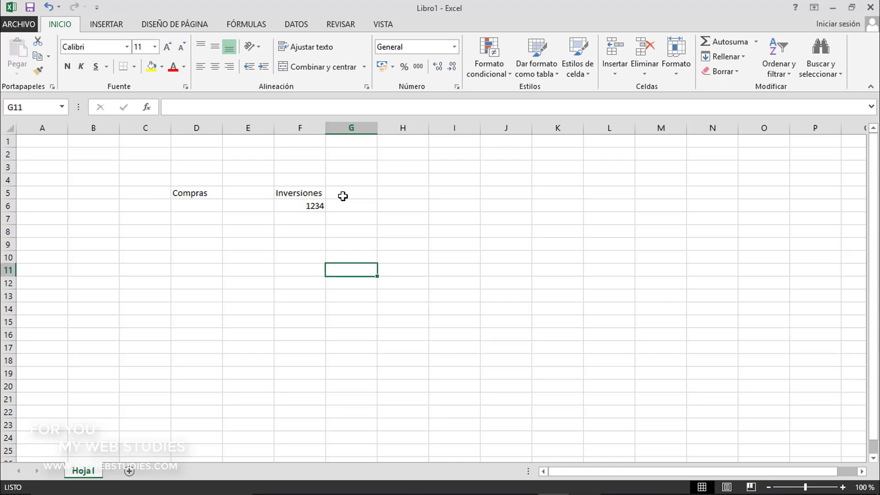
key("Right")
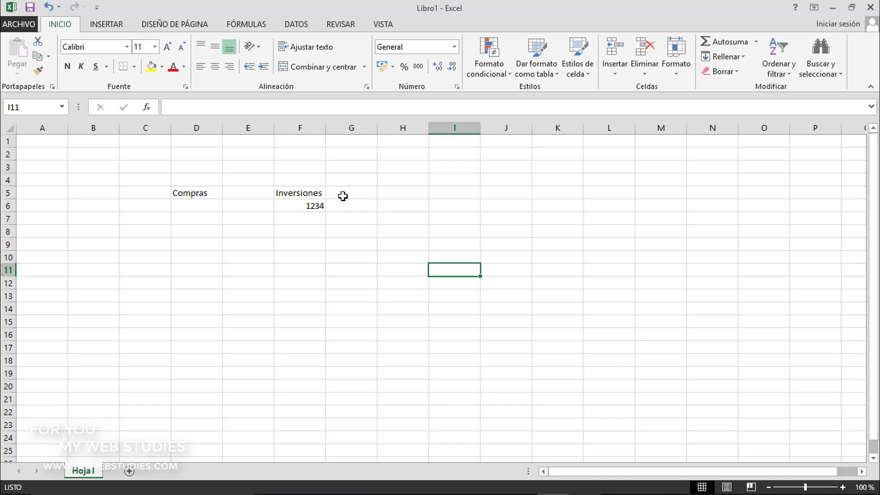
key("Right")
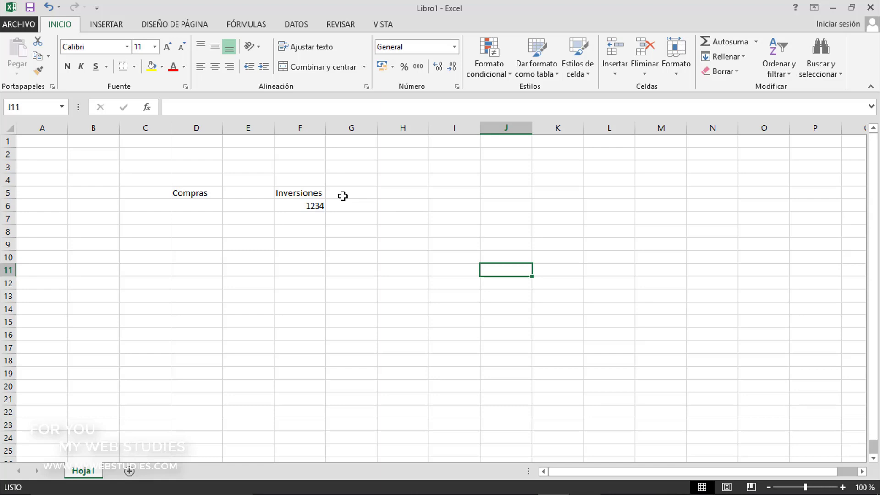
- Replace the content of cell D5 with the text "Gastos"
left_click(212, 195)
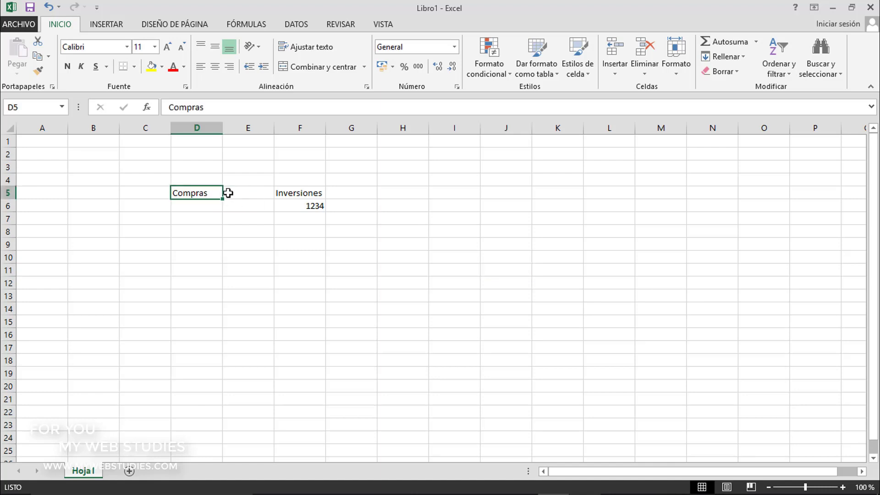
type("Gastos")
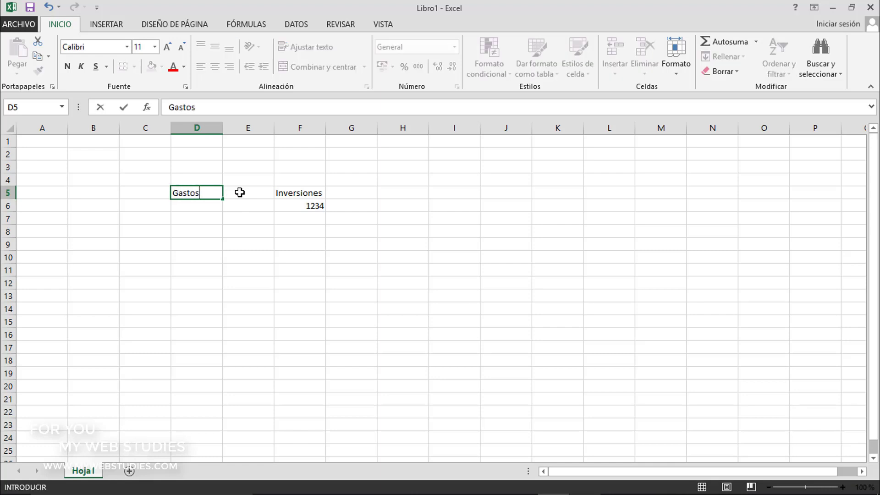
key("Return")
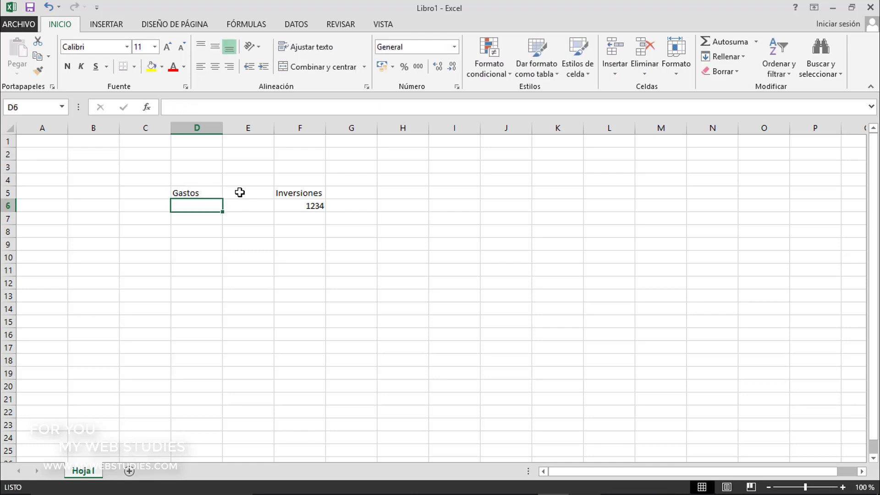
left_click(212, 193)
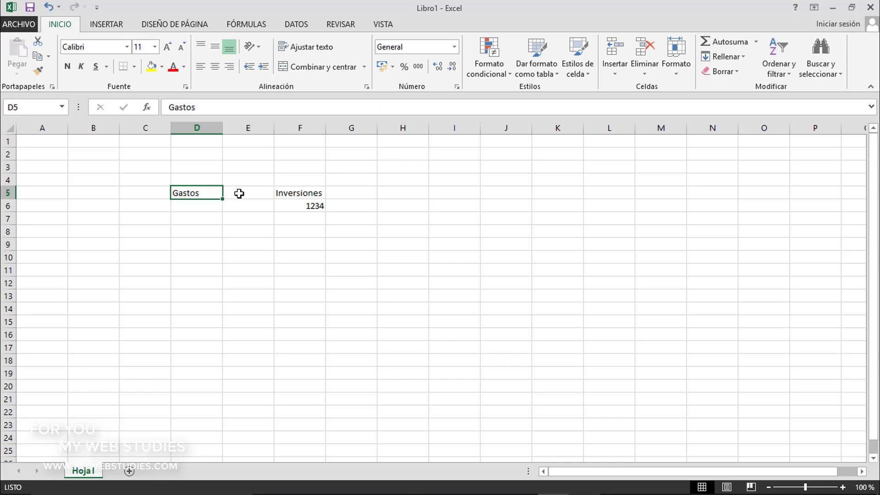
- Move the "Inversiones" entry from cell F5 to cell D6, directly below "Gastos"
left_click(289, 192)
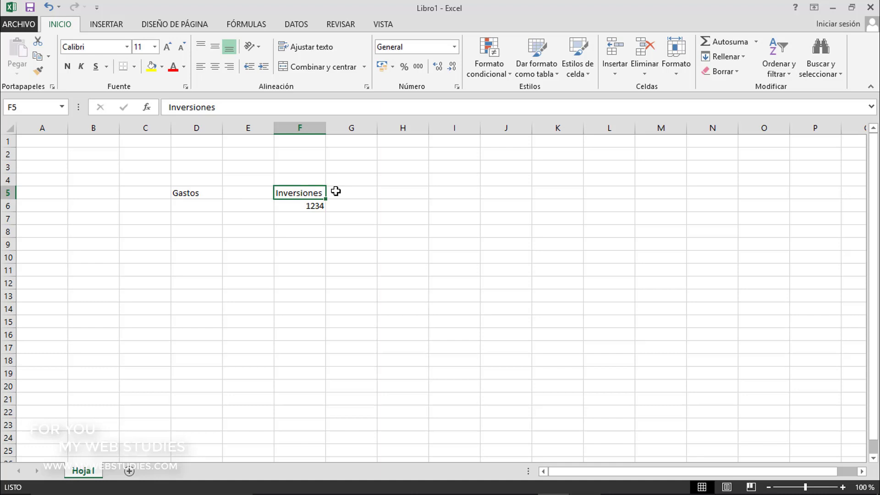
key("ctrl+c")
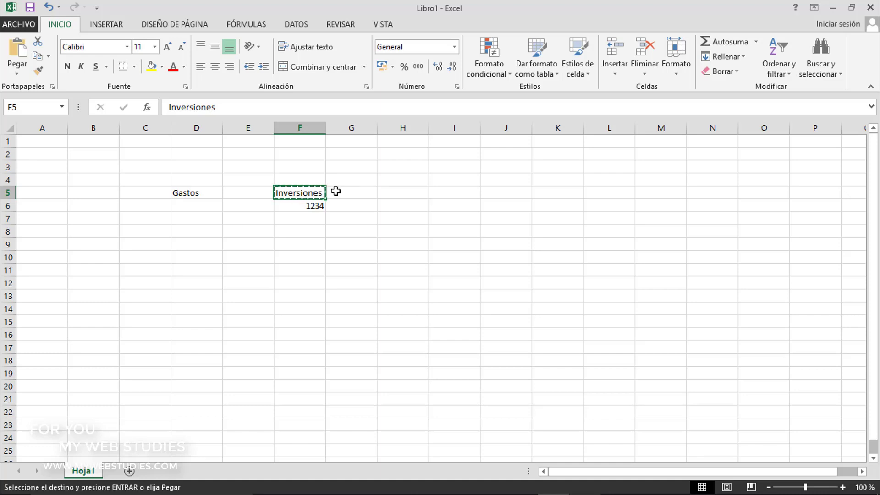
left_click(204, 205)
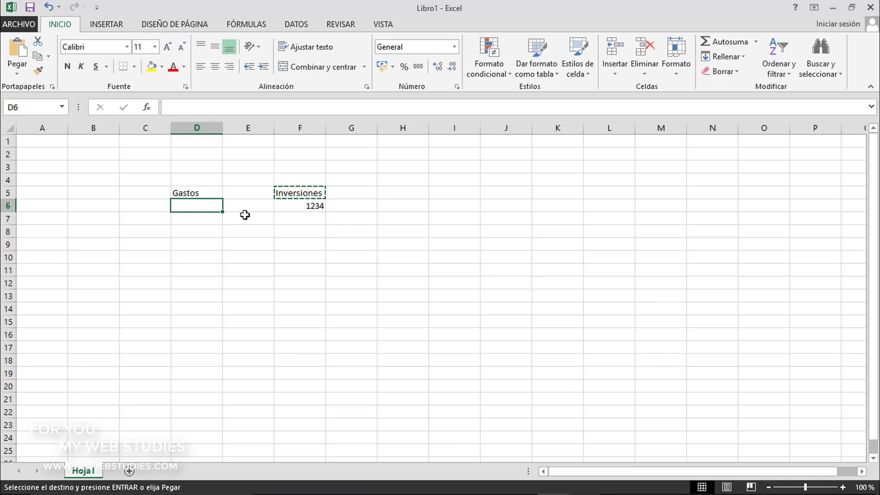
key("Return")
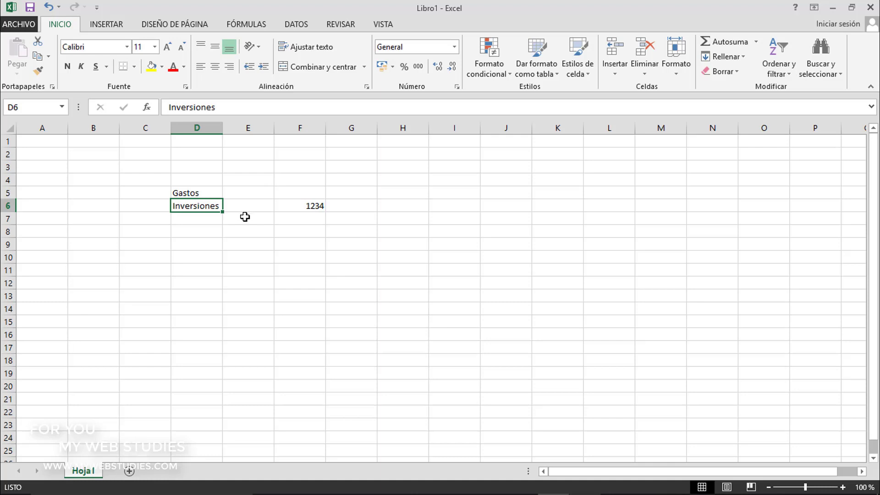
left_click(291, 196)
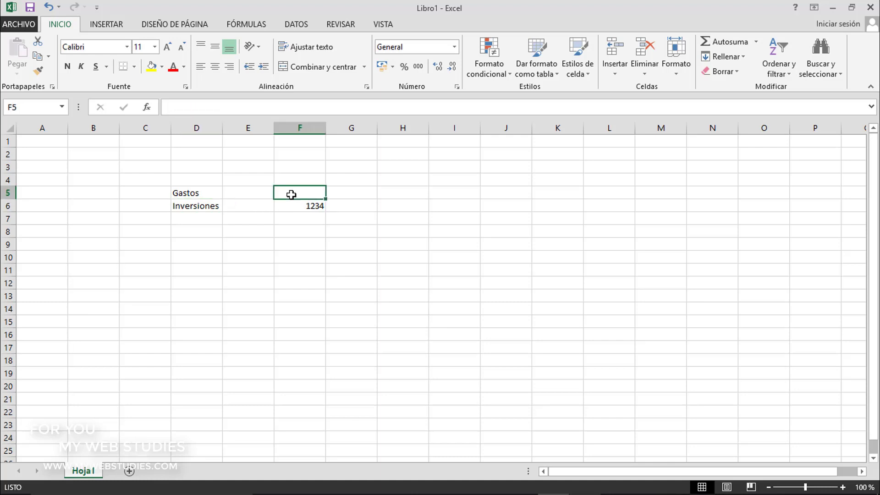
left_click(207, 205)
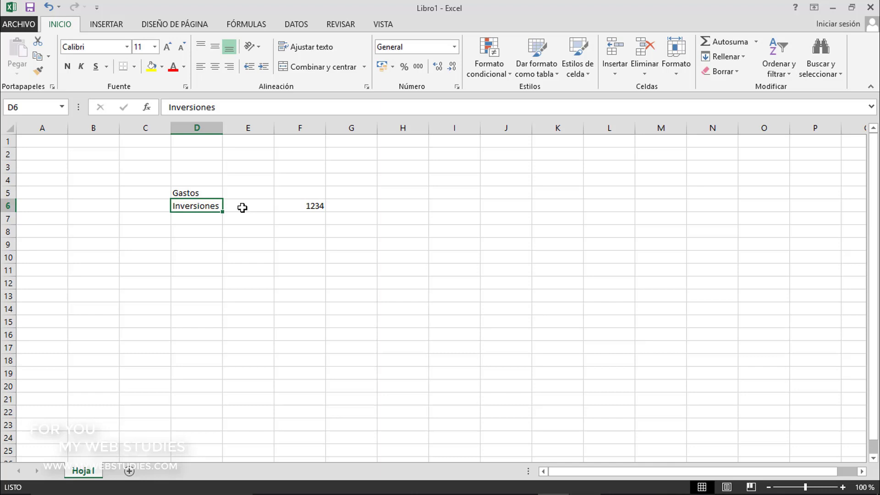
- Delete the number in cell F6
left_click(291, 207)
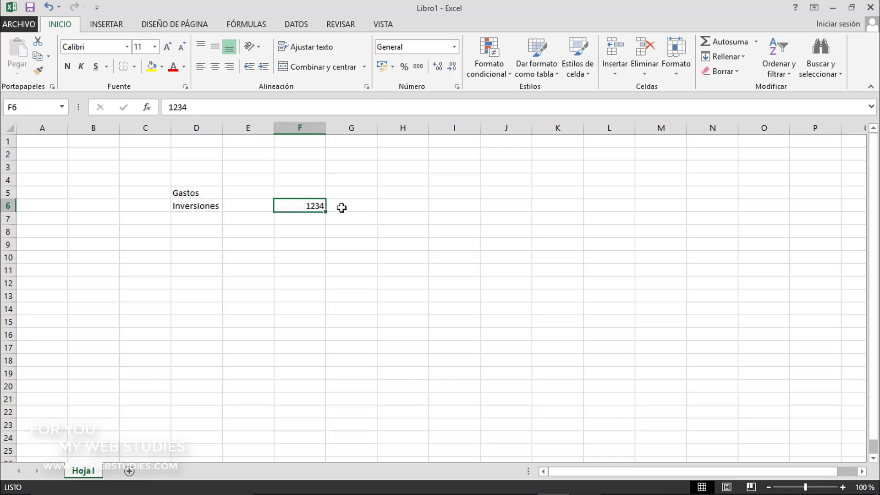
key("BackSpace")
key("Return")
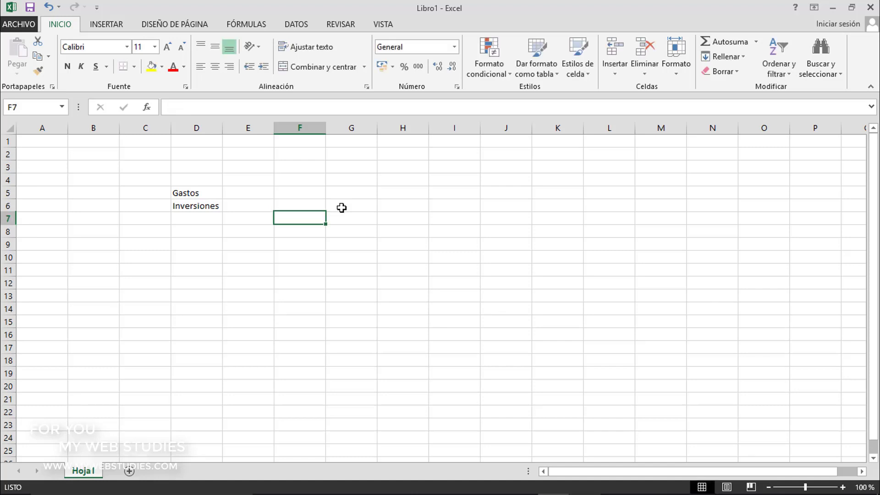
left_click(312, 203)
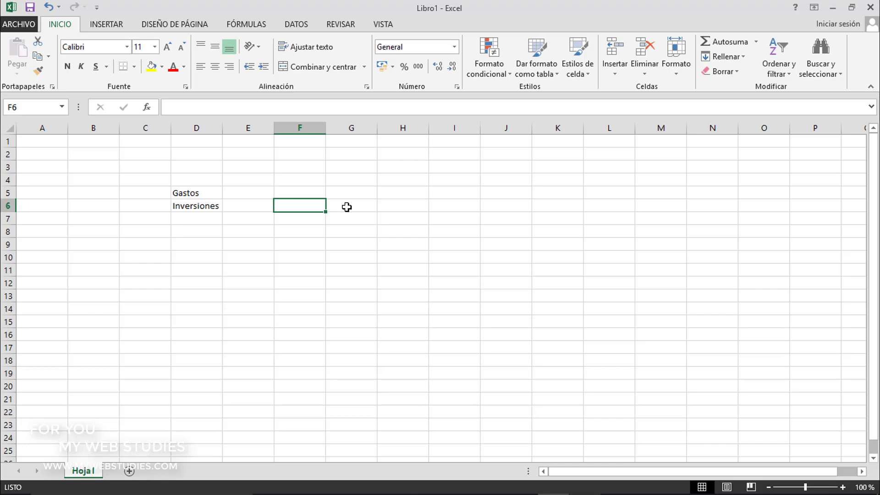
- Enter the formula =D5 in cell G5 to link it to the "Gastos" cell
left_click(348, 193)
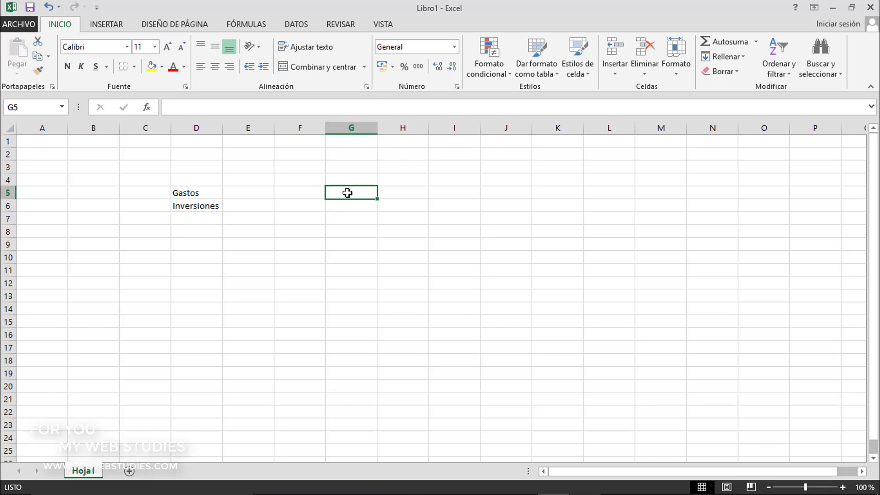
left_click(216, 194)
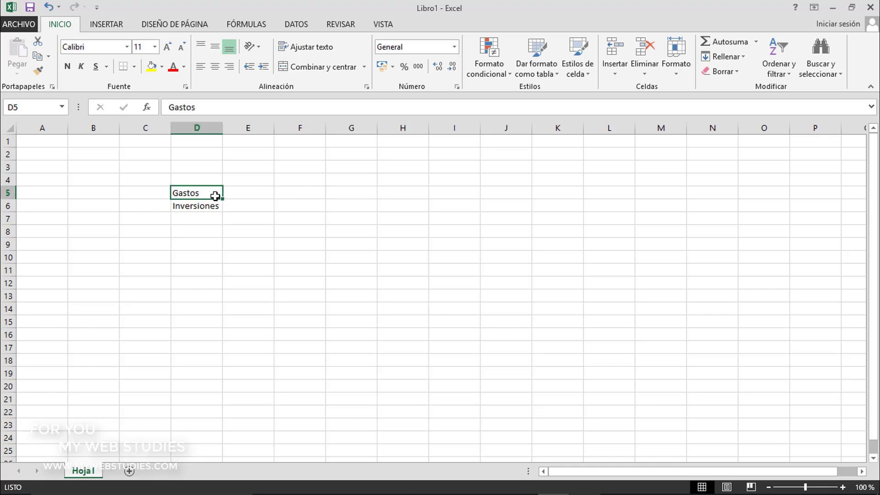
left_click(346, 194)
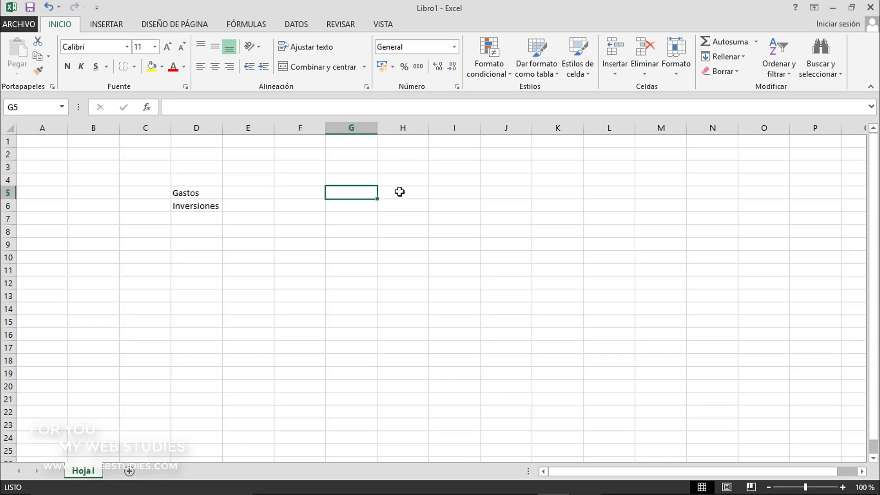
key("F2")
type("=")
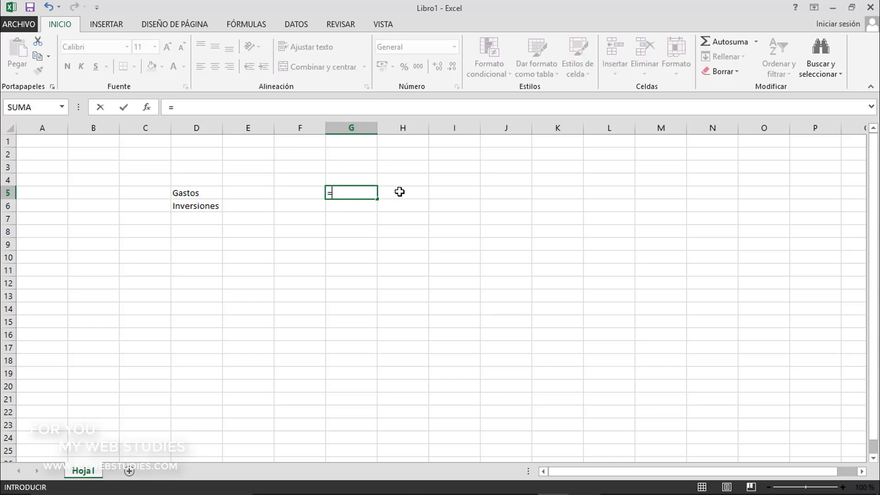
type("D5")
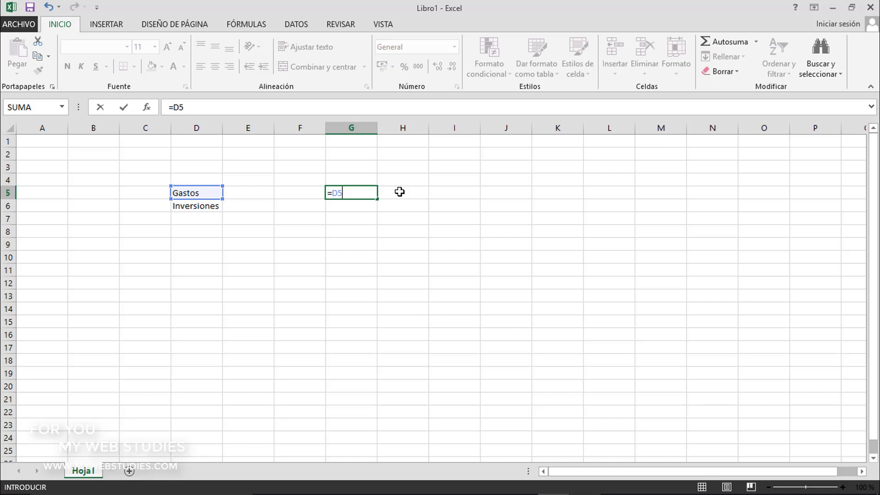
key("Return")
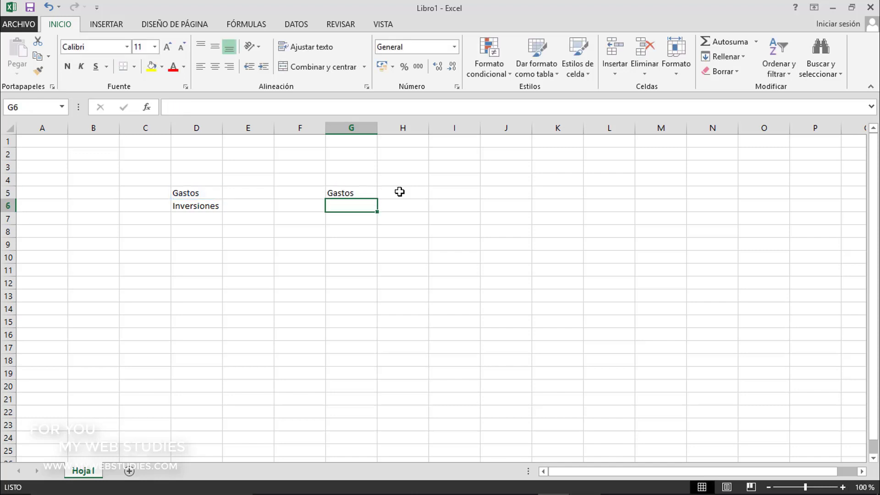
left_click(370, 192)
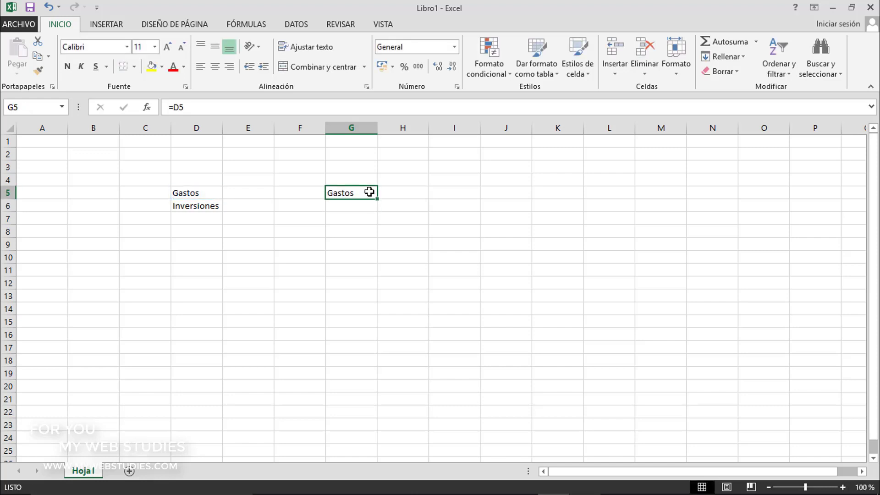
- Compare the formula in cell G5 with the content of its source cell D5
left_click(214, 193)
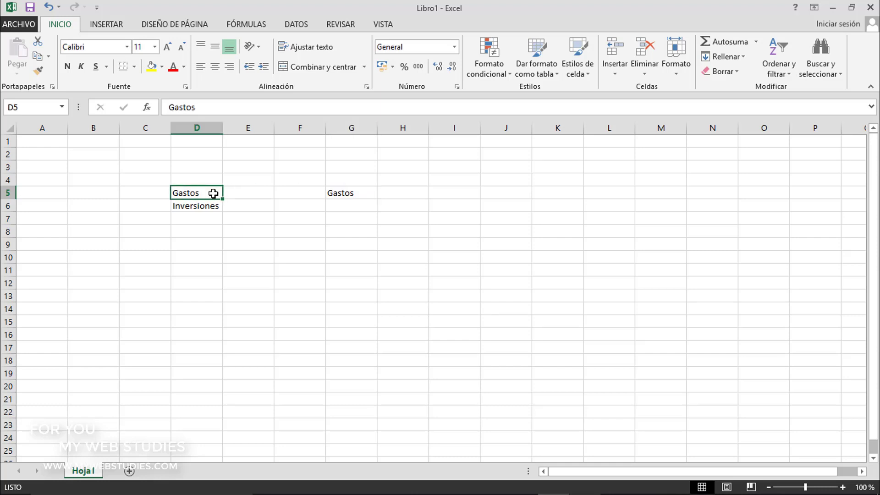
left_click(359, 193)
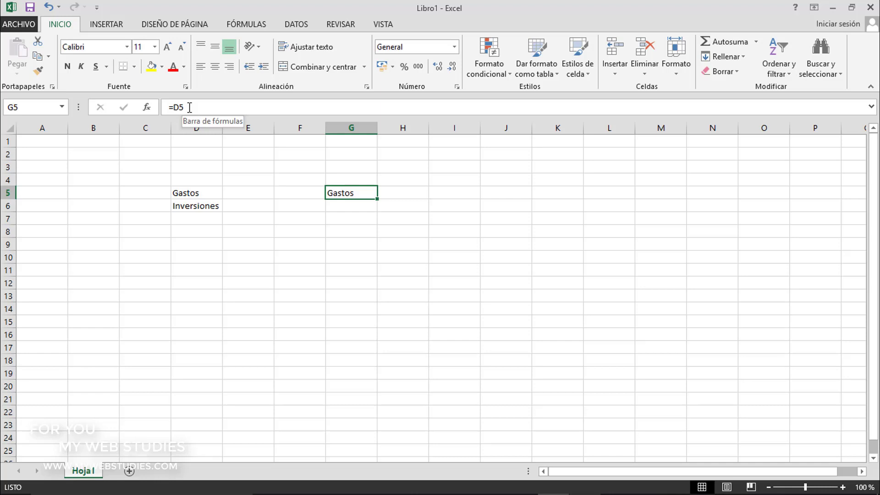
left_click(189, 107)
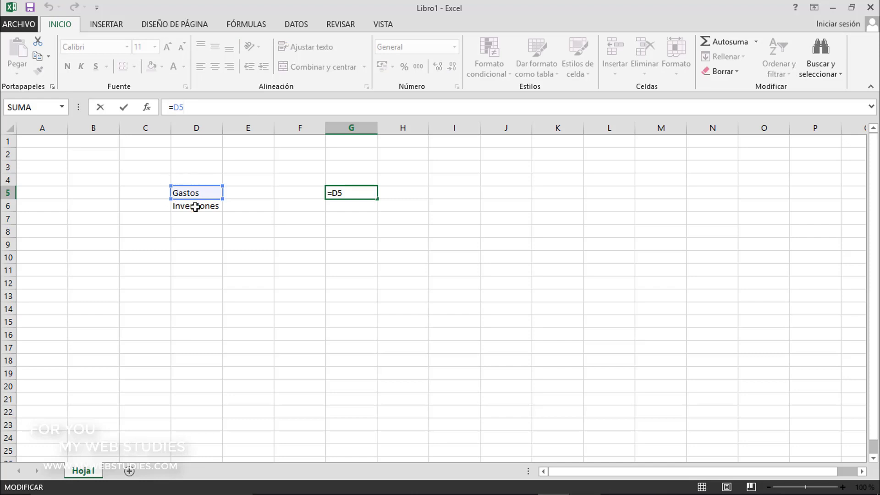
key("Return")
left_click(216, 193)
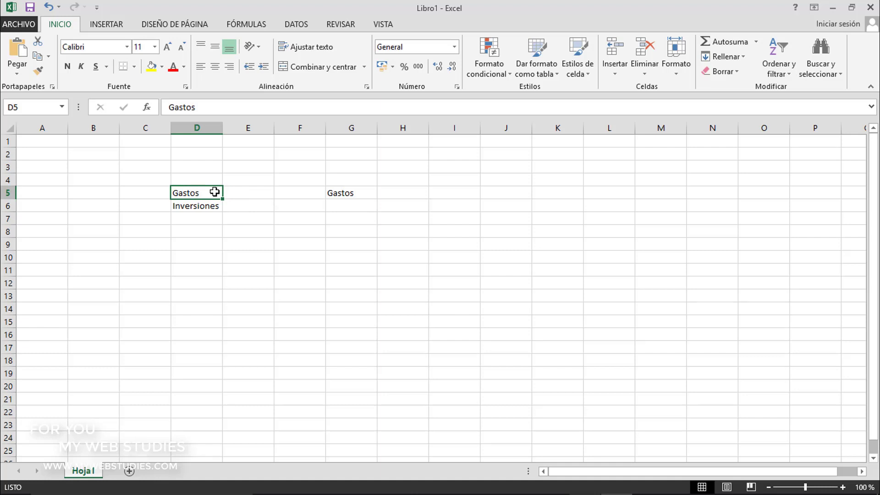
left_click(346, 193)
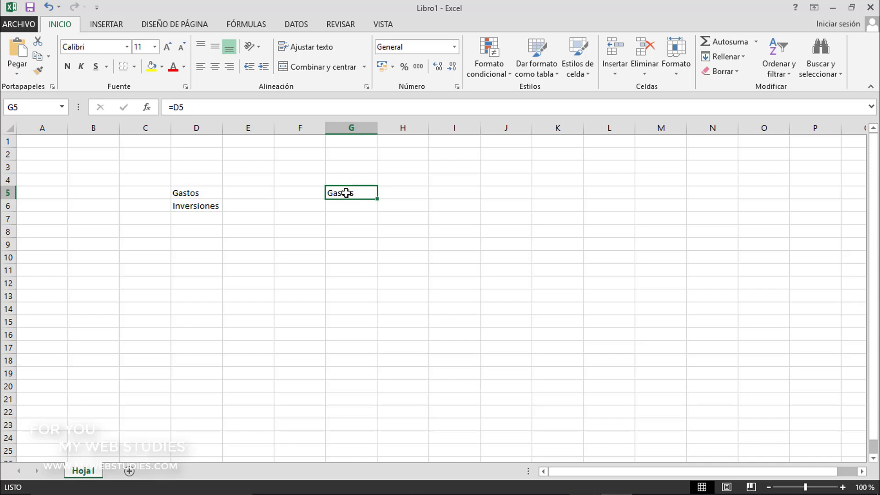
- Replace the text in cell D5 with "Deudas" and check the linked cell G5
left_click(216, 194)
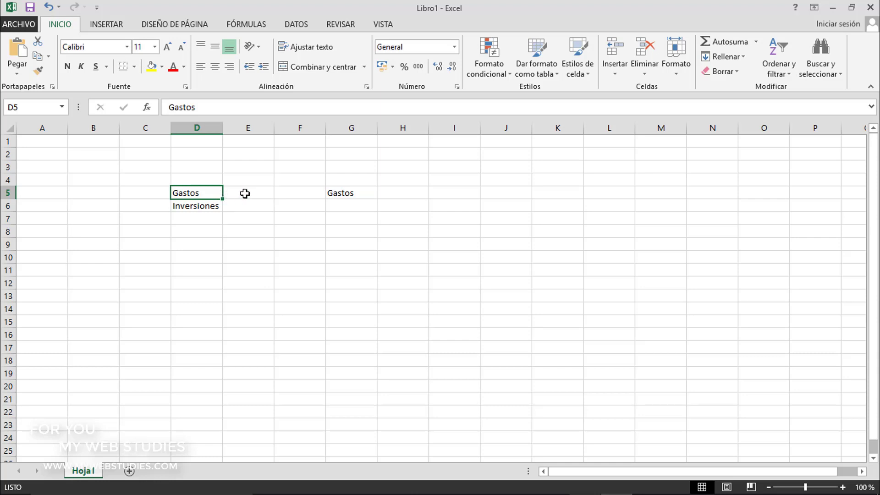
type("Deudas")
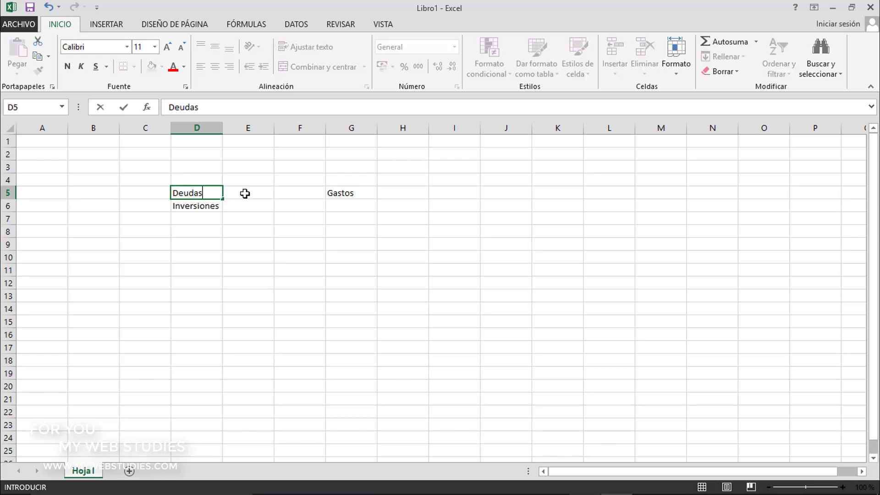
key("Return")
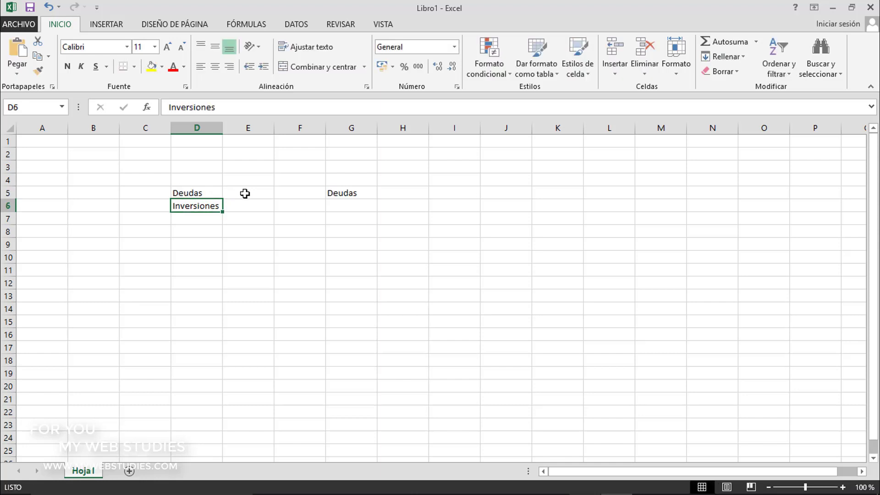
left_click(367, 192)
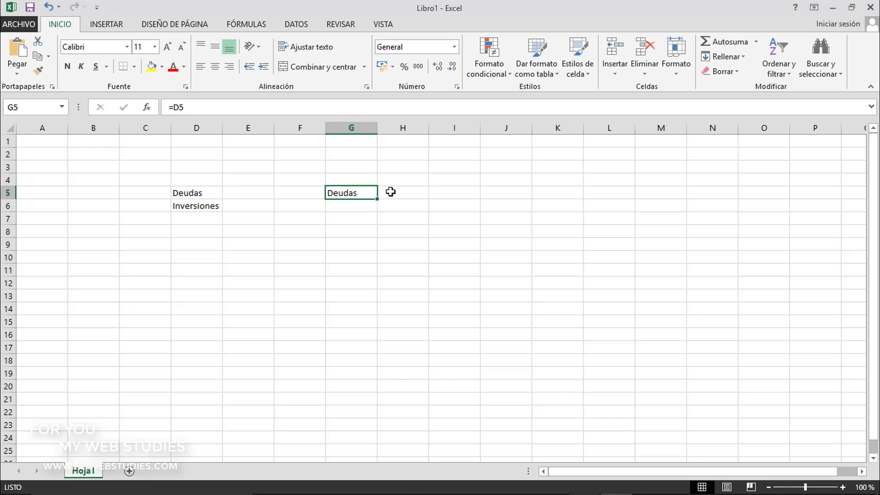
- Enter the formula =D6 in cell G6 to link it to the "Inversiones" cell
left_click(342, 211)
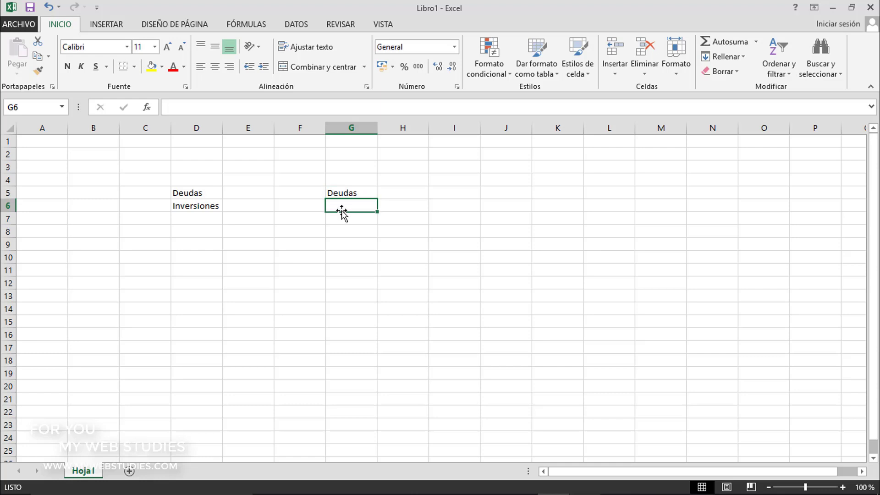
left_click(206, 207)
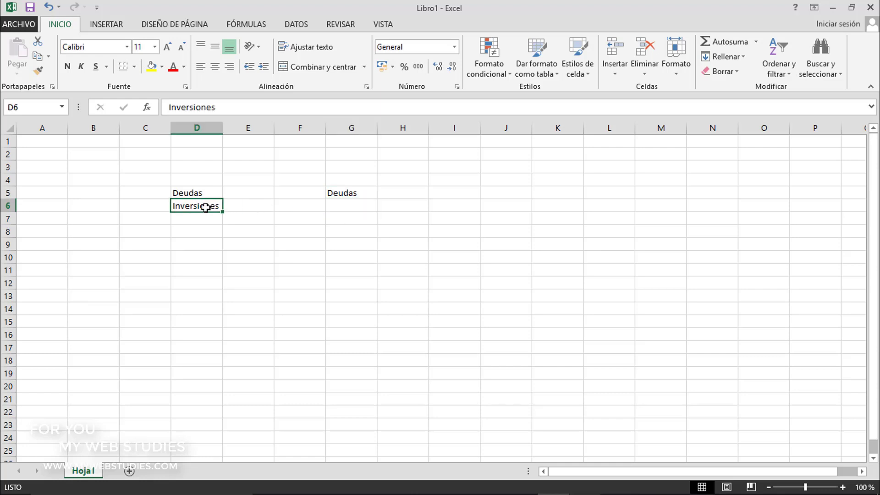
left_click(336, 214)
type("=")
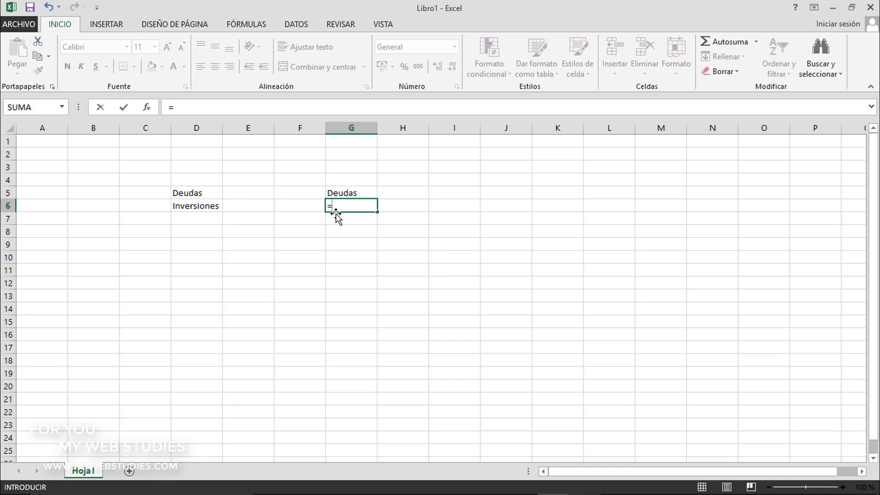
left_click(209, 206)
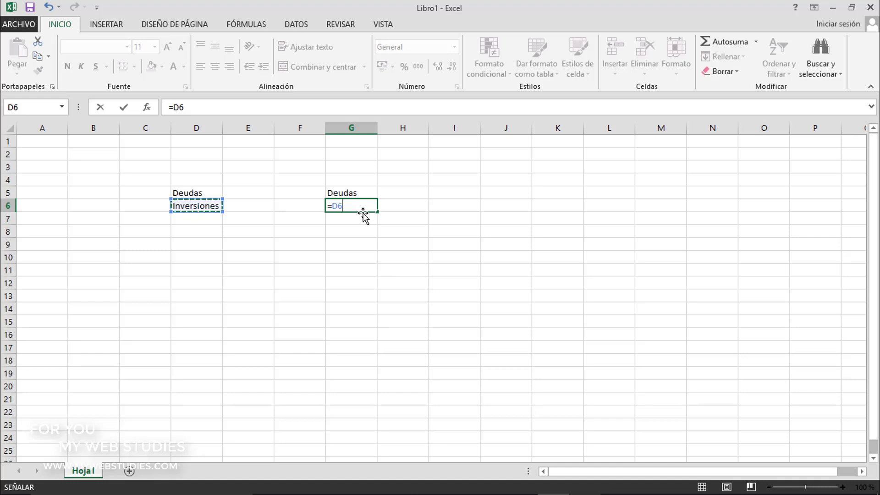
key("Return")
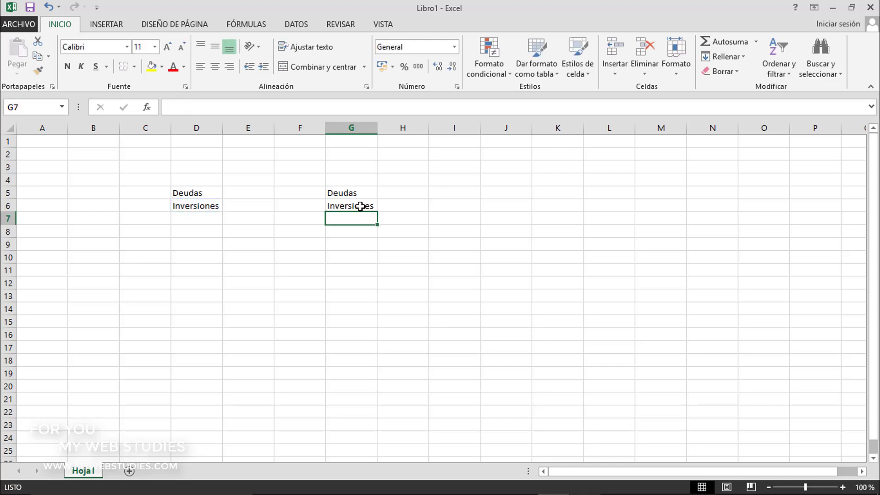
left_click(361, 206)
left_click(212, 207)
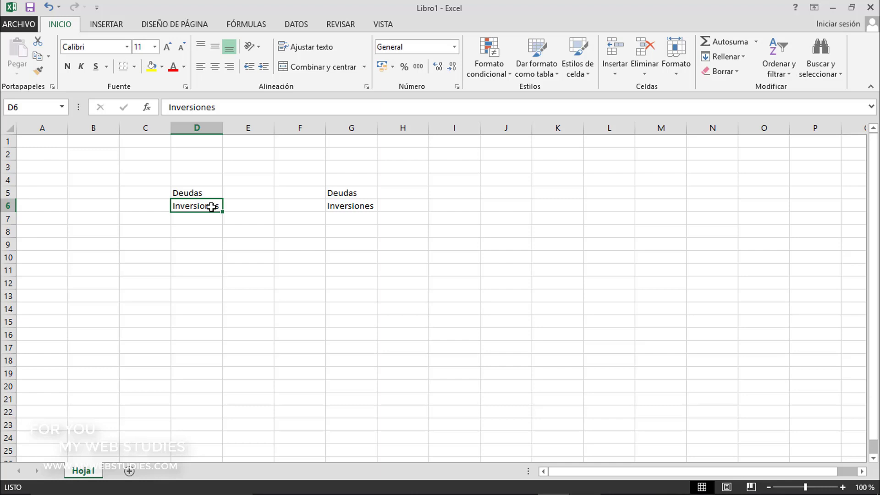
- Enter the formula =G5 in cell H5 to chain it to the already linked cell G5
left_click(394, 192)
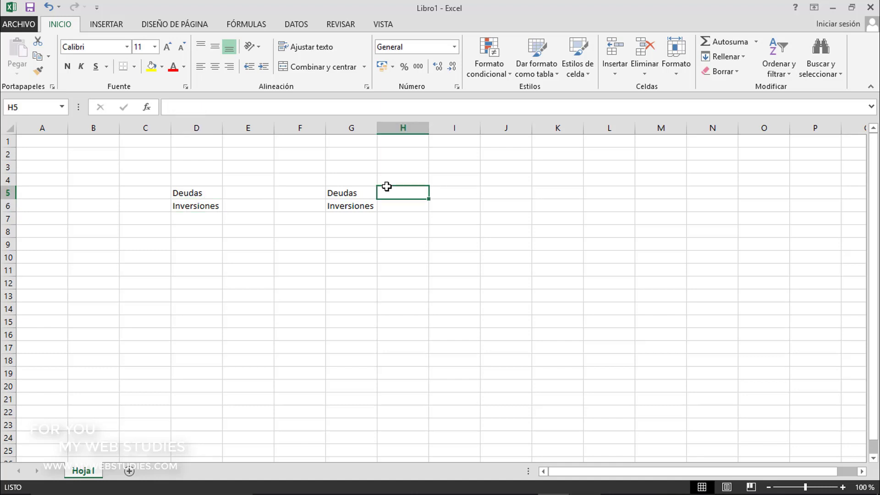
left_click(269, 106)
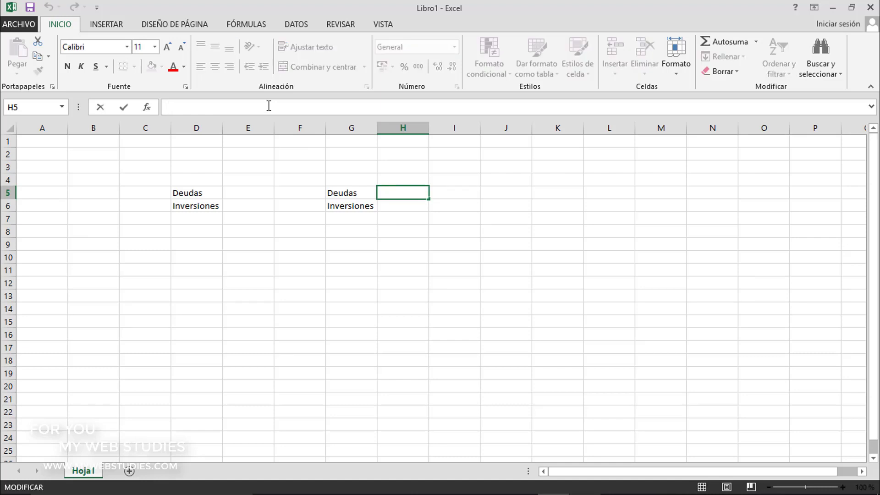
type("=")
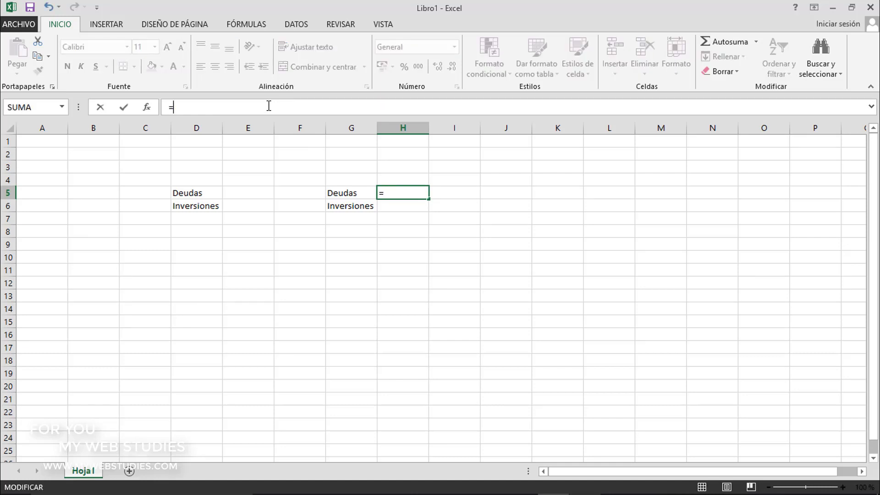
left_click(352, 192)
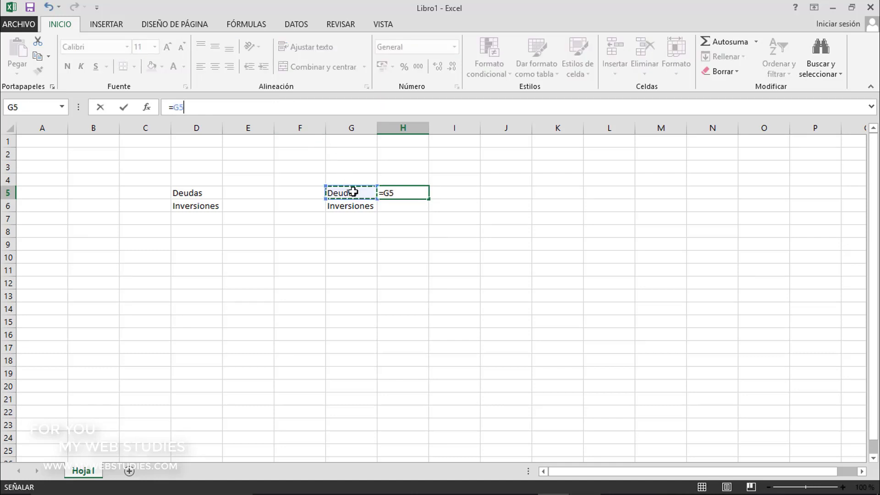
key("Return")
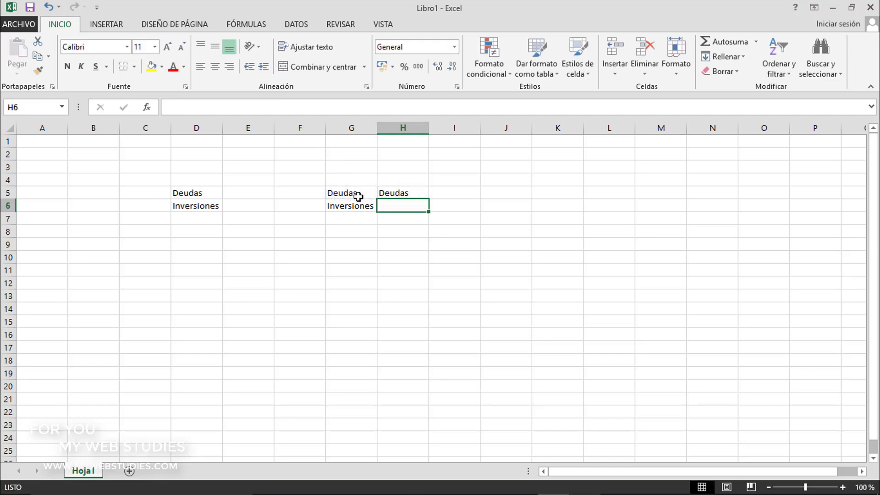
left_click(416, 192)
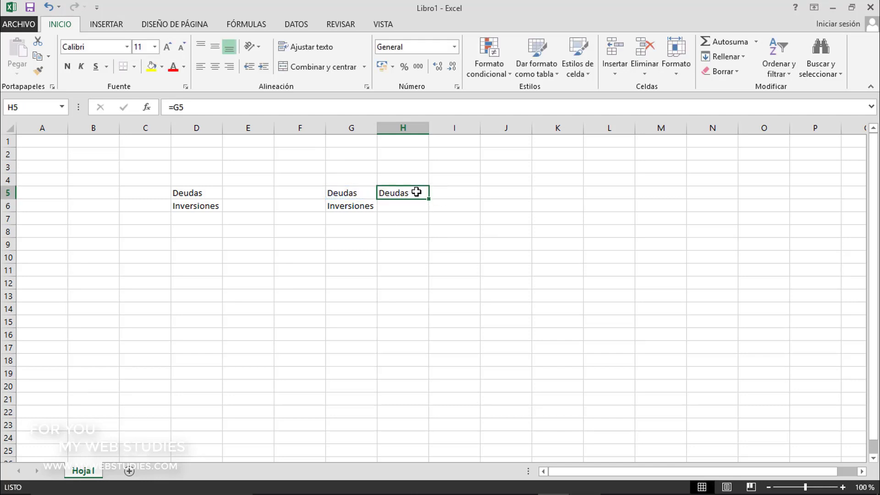
left_click(366, 194)
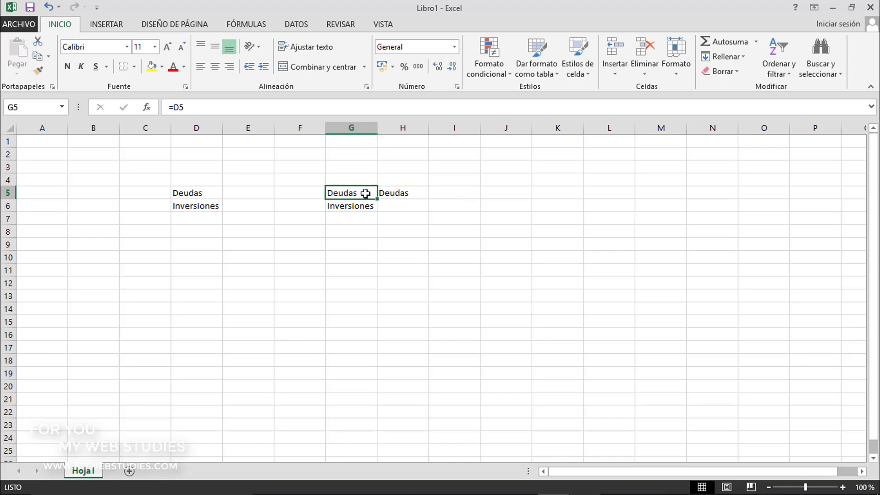
- Replace the text in cell D5 with "Débitos" and check the linked cell G5
left_click(210, 194)
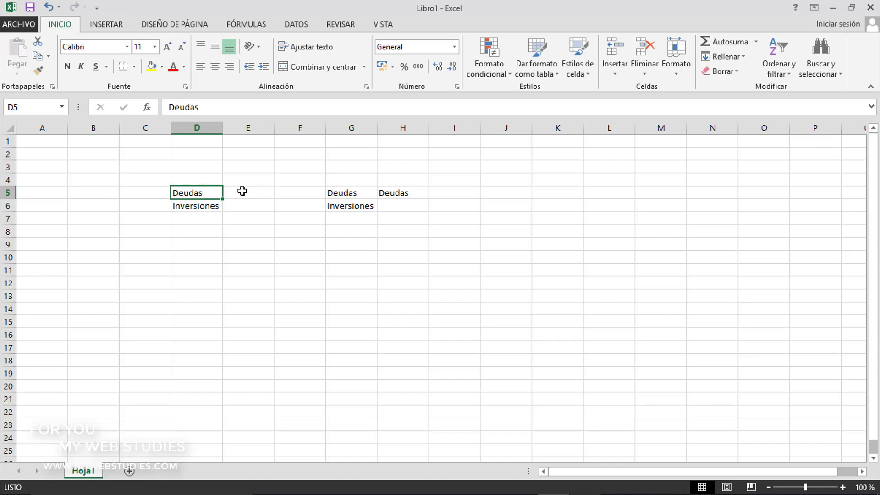
type("Déb")
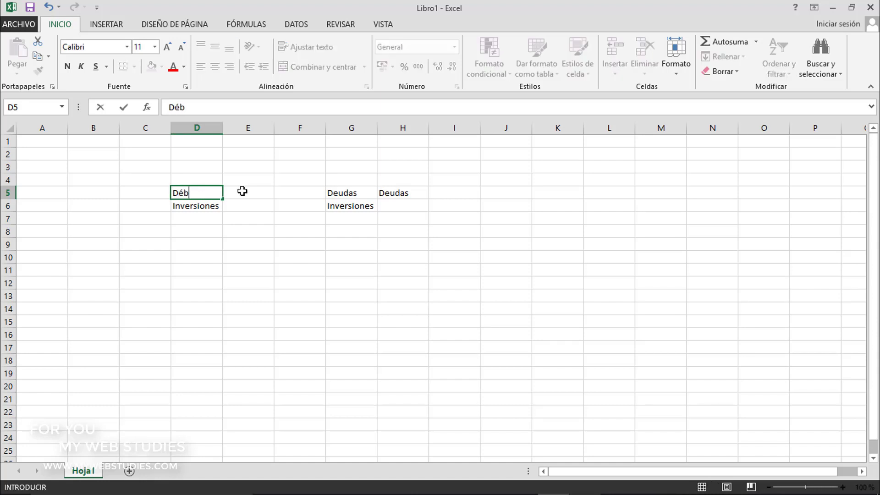
type("itos")
key("Return")
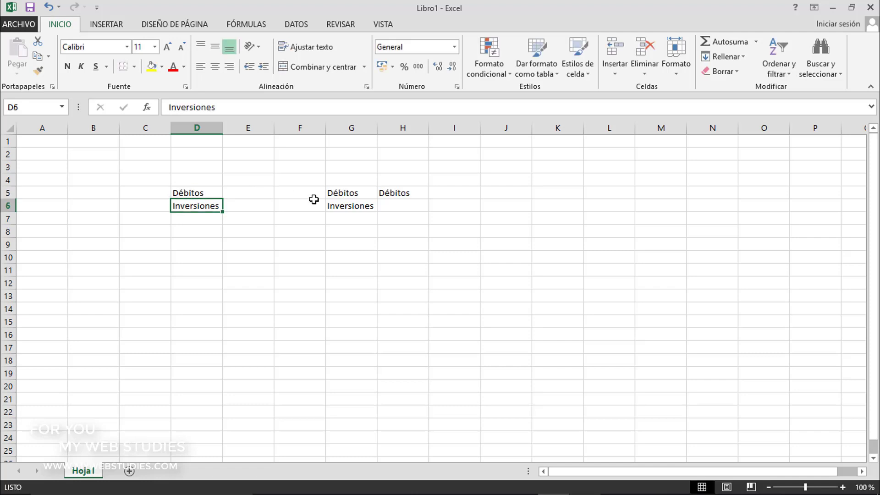
left_click(335, 195)
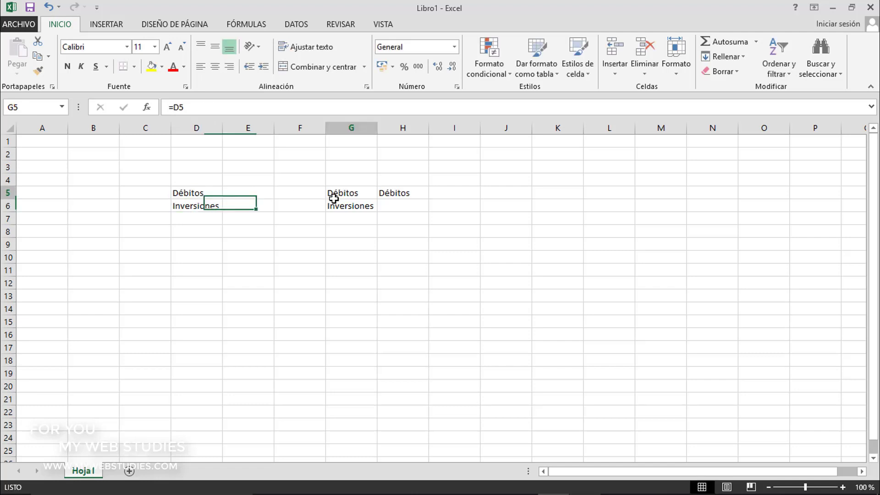
- Delete the formula from cell H5
left_click(391, 193)
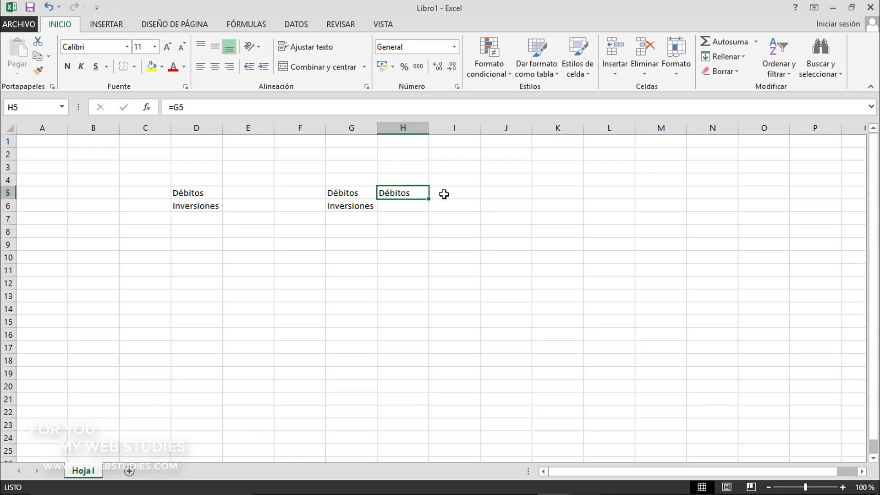
key("BackSpace")
key("Return")
key("Return")
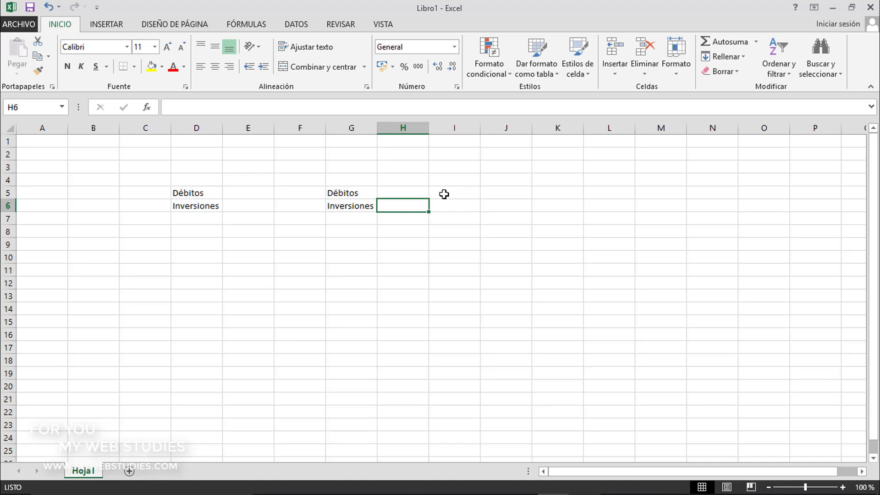
- Clear all content from the range C4:H7
left_click_drag(146, 180, 406, 223)
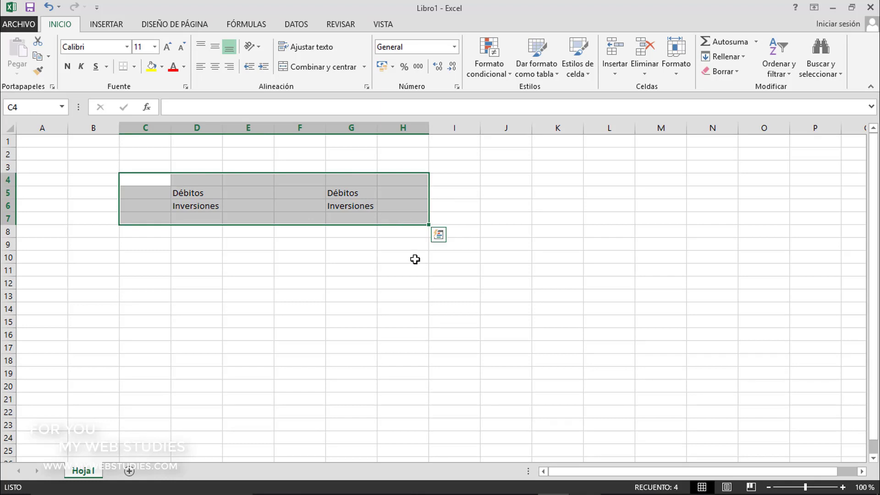
key("Delete")
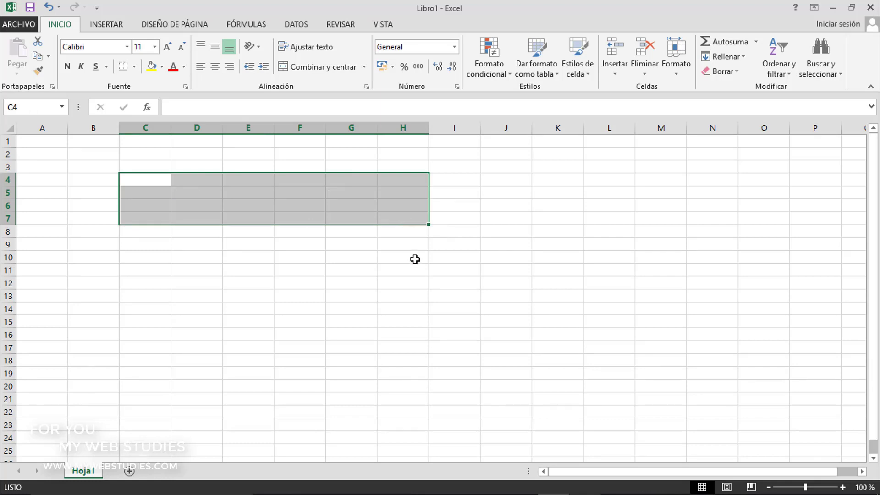
key("Return")
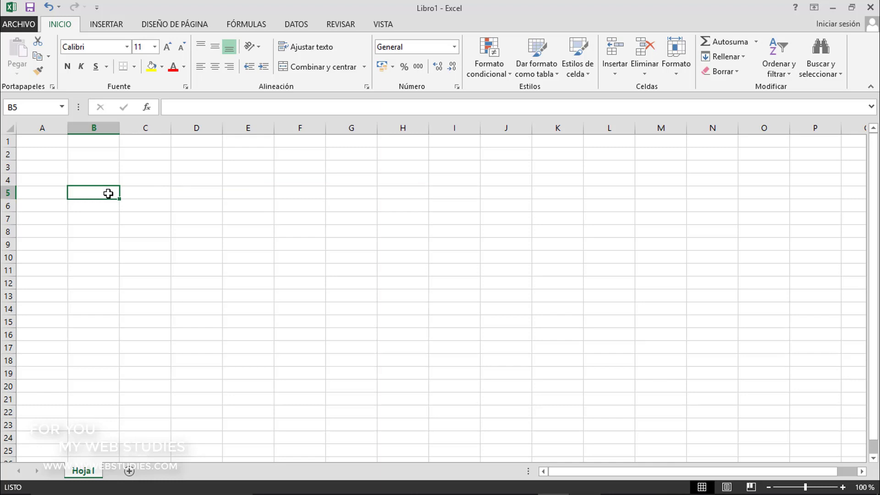
- Enter the misspelled words "Hotoño", "Inbierno" and "Berano" one below another in cells C3 to C5
left_click(147, 165)
type("Hot")
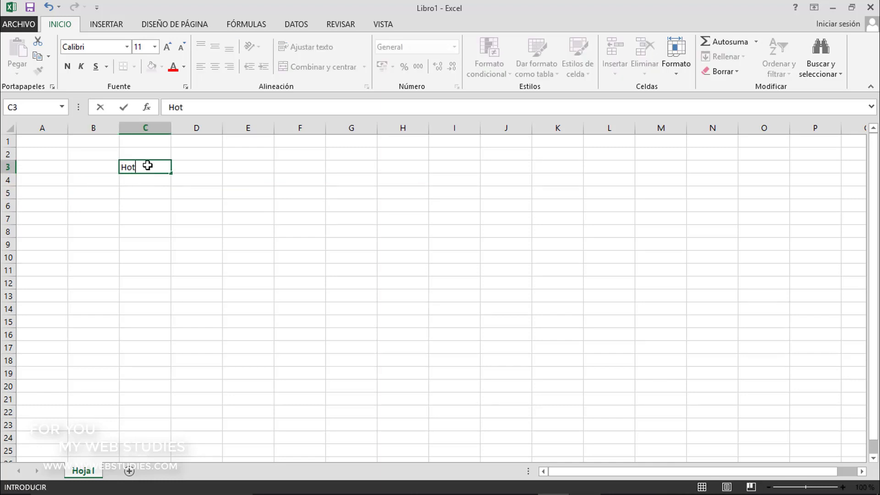
type("olo")
key("Return")
type("I")
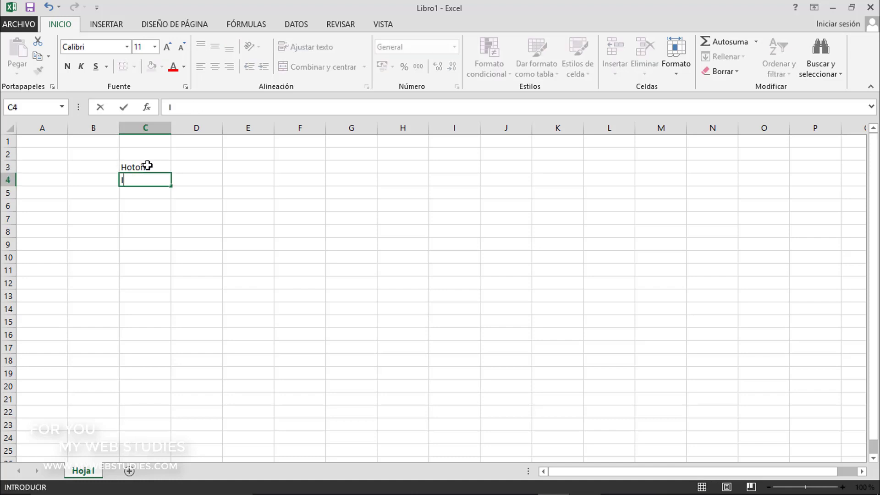
type("nbierno")
key("Return")
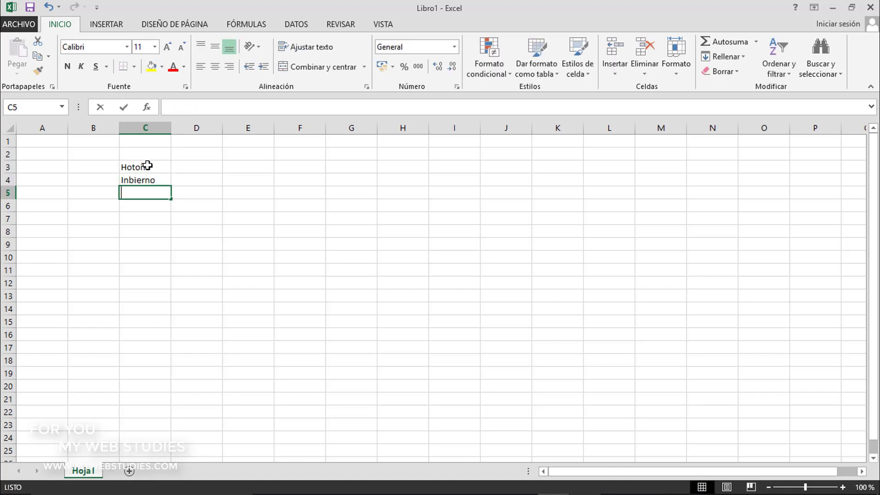
type("Berano")
key("Return")
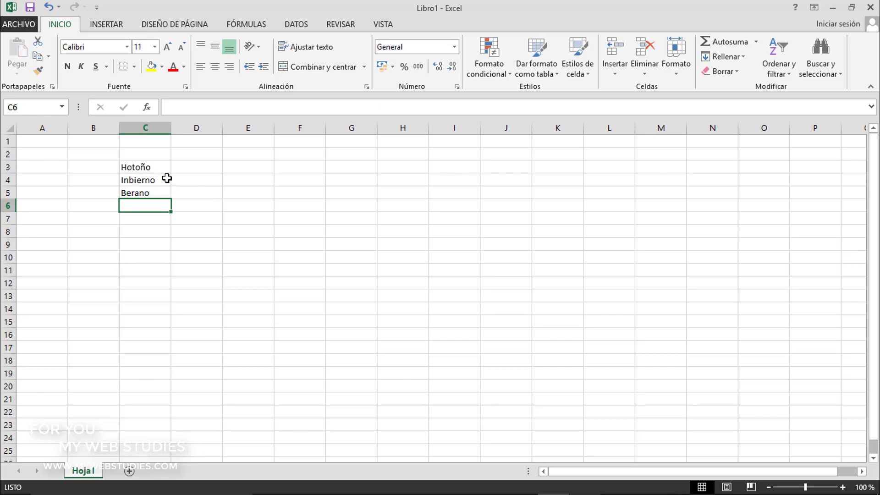
- Correct the spelling of the word in cell C3 to "Otoño" by editing its existing text
left_click(159, 168)
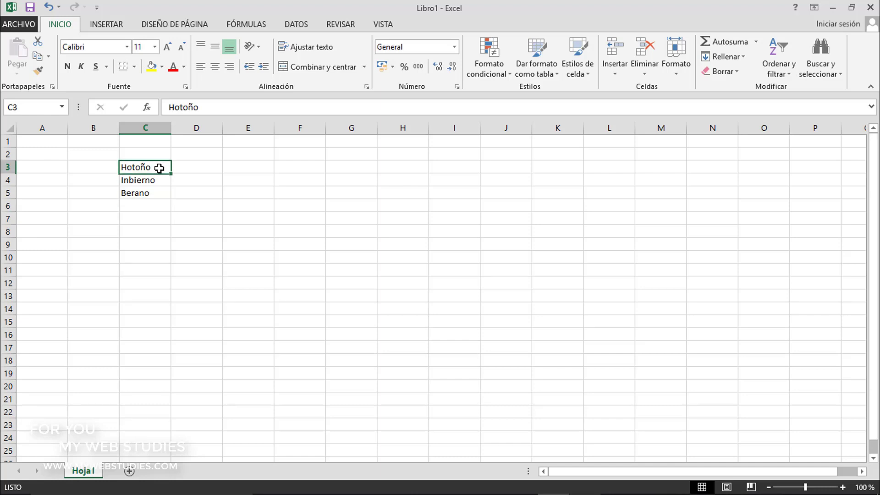
double_click(159, 168)
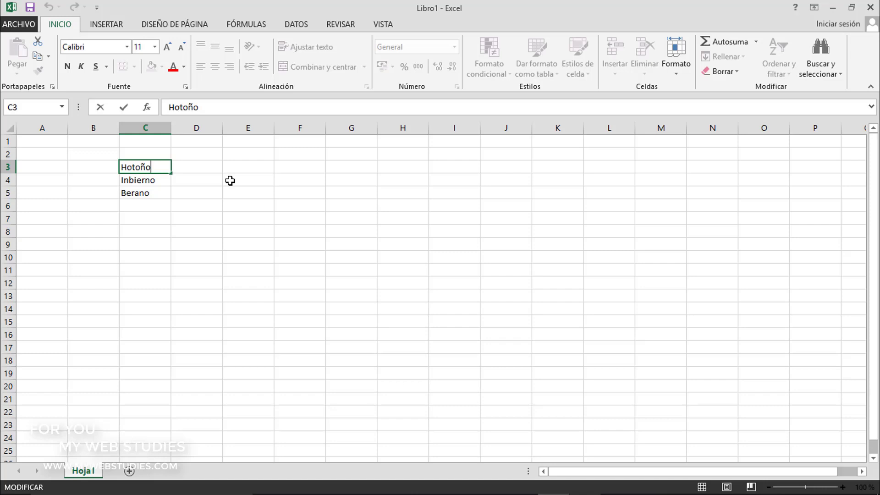
key("Left")
key("Left")
key("Right")
key("Right")
key("Right")
key("Left")
key("Left")
key("Left")
key("Left")
key("BackSpace")
key("BackSpace")
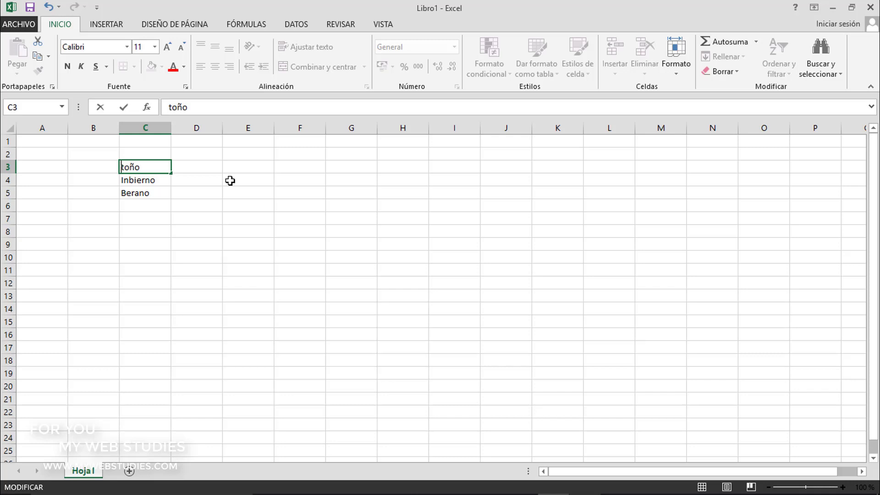
type("O")
key("Return")
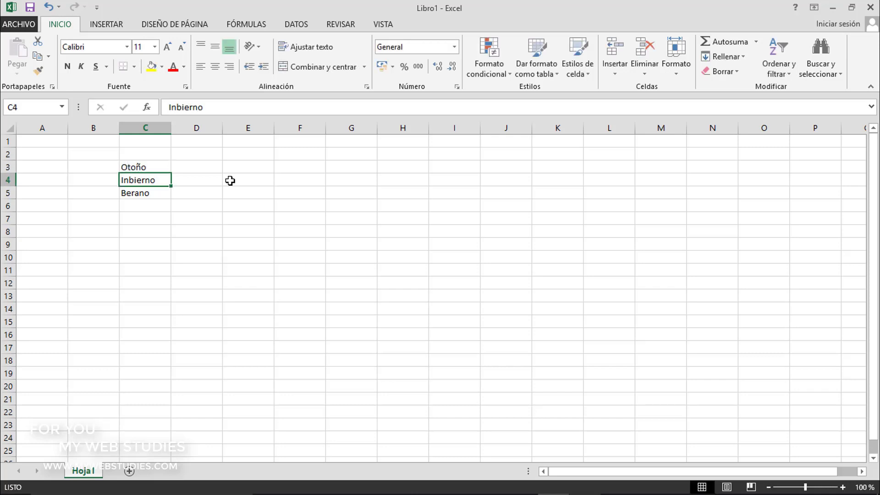
- Correct the spelling of the word in cell C4 to "Invierno"
left_click(179, 166)
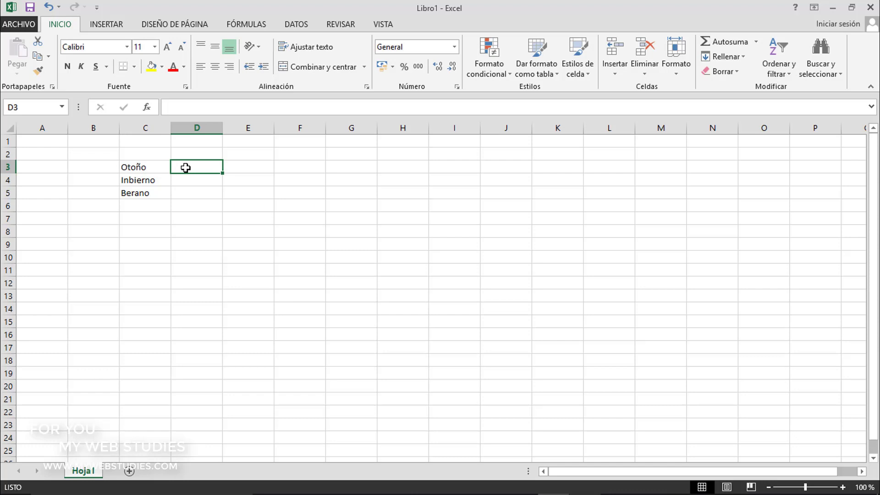
left_click(164, 179)
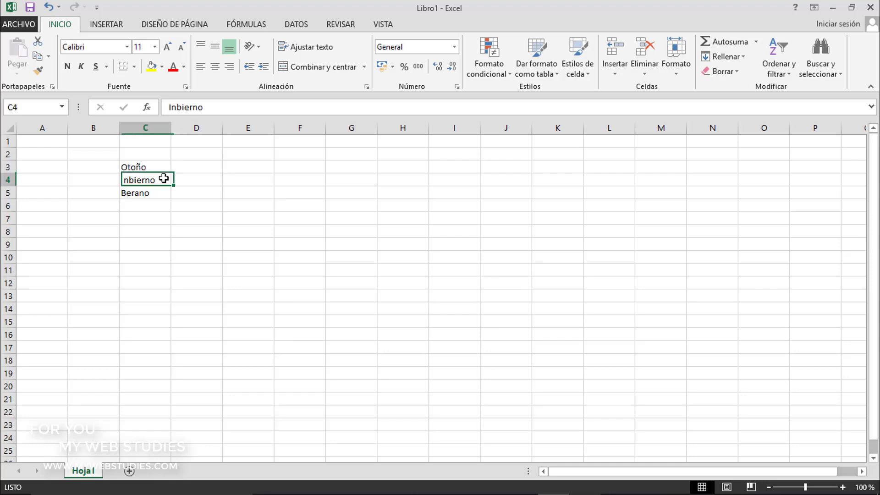
left_click(181, 107)
key("BackSpace")
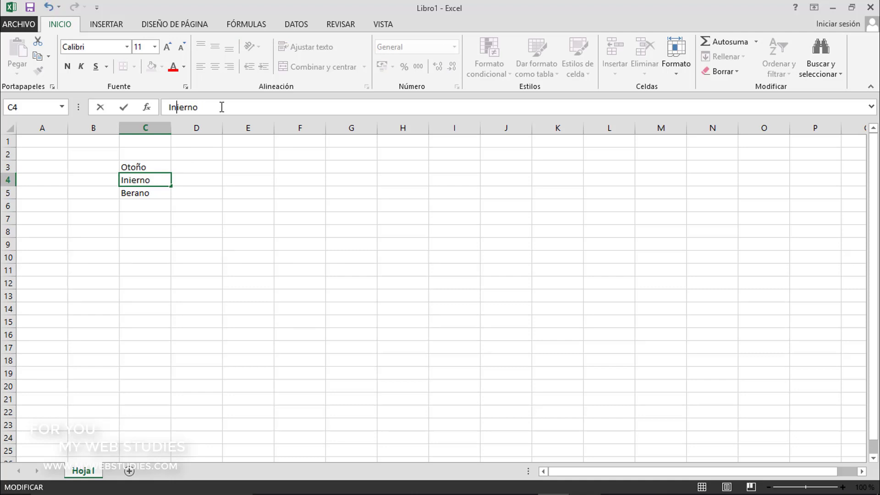
type("v")
key("ctrl+Return")
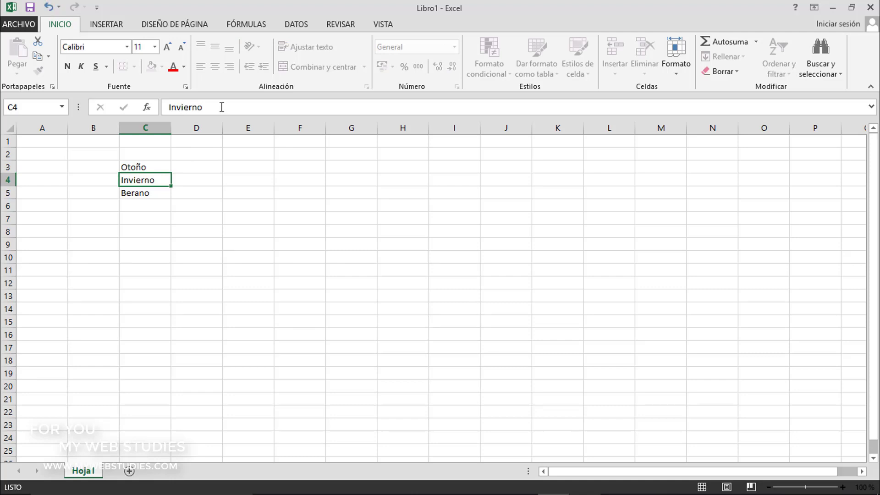
key("Return")
left_click(163, 179)
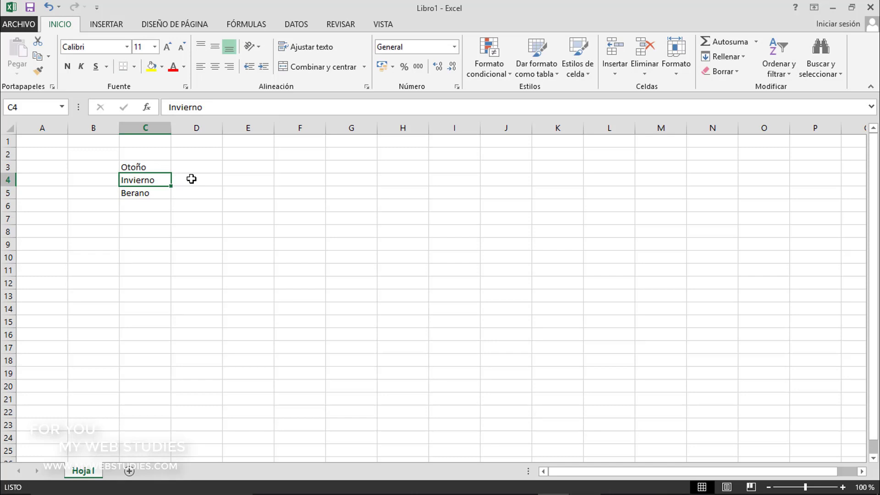
- Correct the spelling of the word in cell C5 to "Verano"
left_click(163, 191)
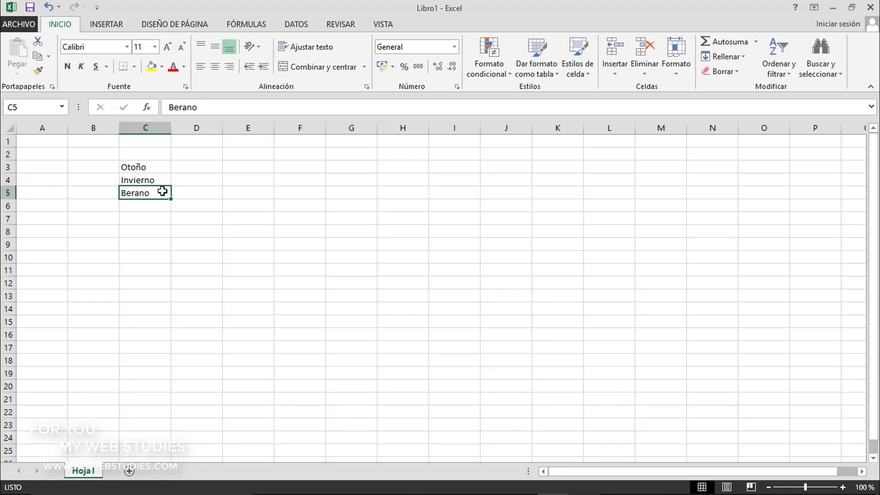
double_click(163, 191)
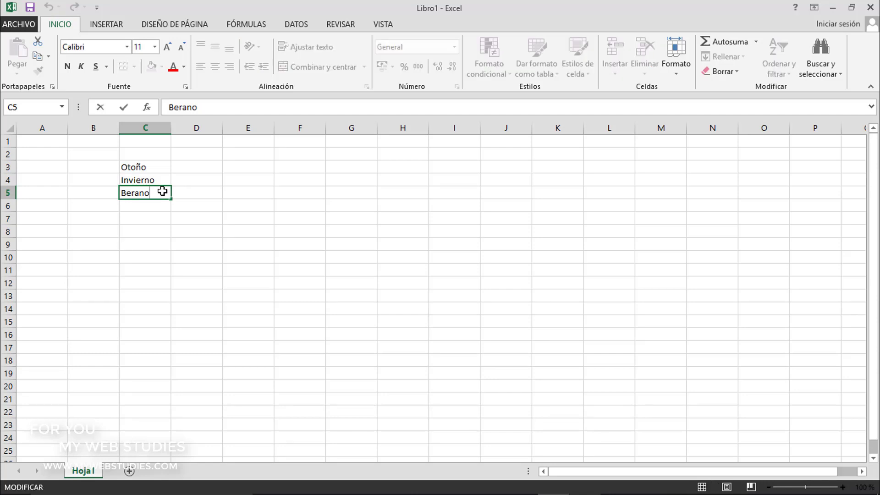
key("Left")
key("Left")
key("Left")
key("BackSpace")
type("V")
key("Return")
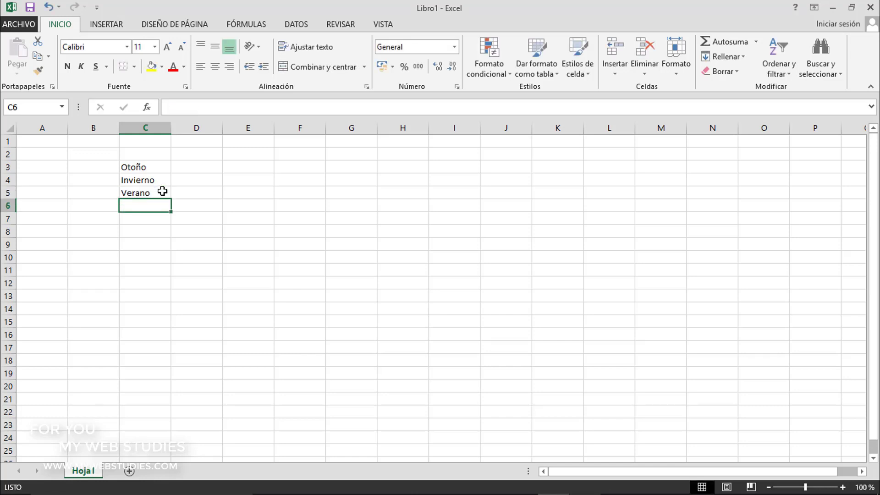
left_click(163, 191)
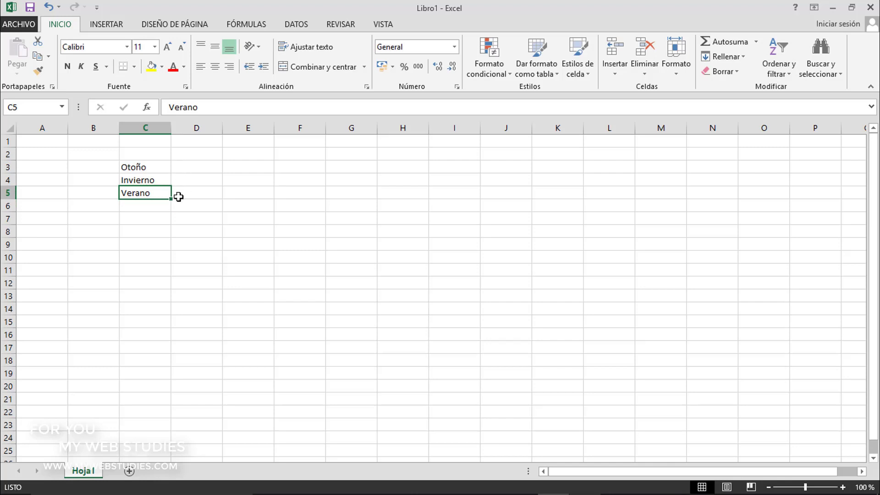
- Enter "frío", "lluvioso", "triste" and "ventoso" side by side in cells D3 to G3
left_click(189, 166)
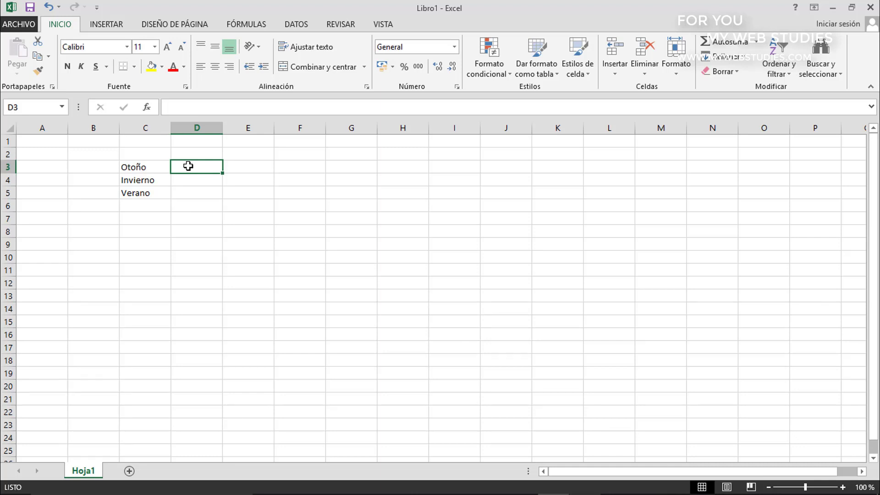
type("frío")
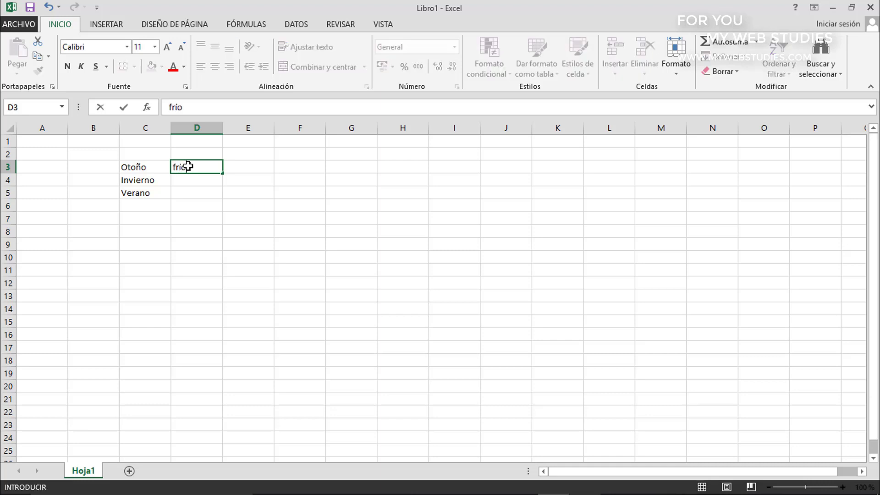
key("Tab")
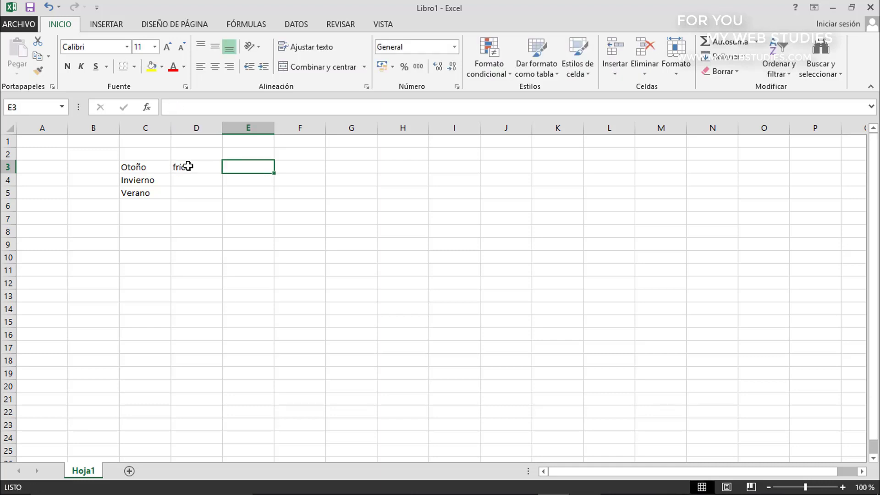
type("lluvioso")
key("Tab")
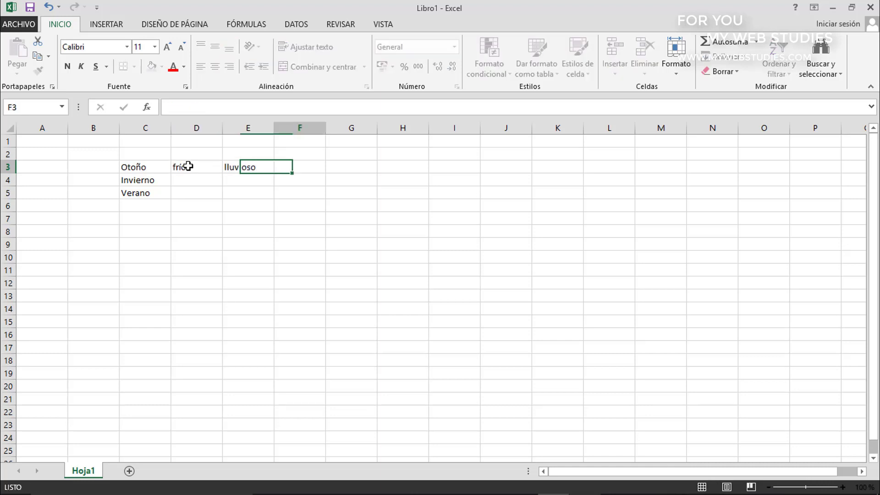
type("triste")
key("Tab")
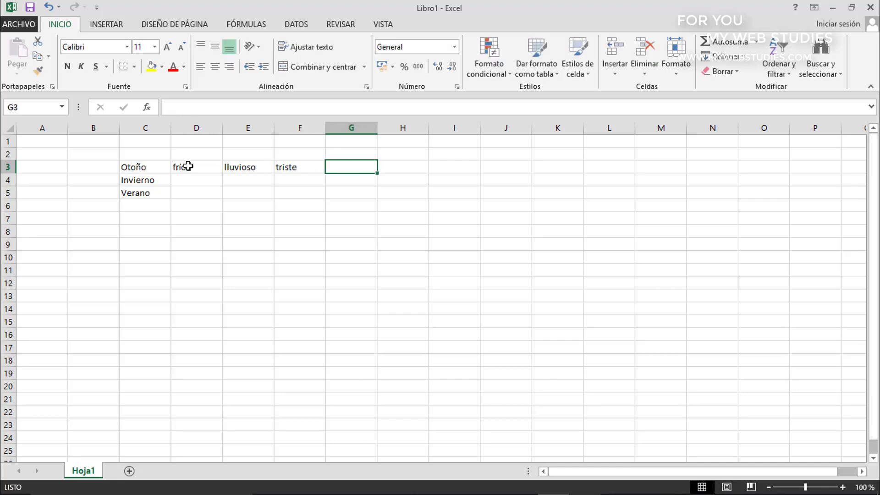
type("ventoso")
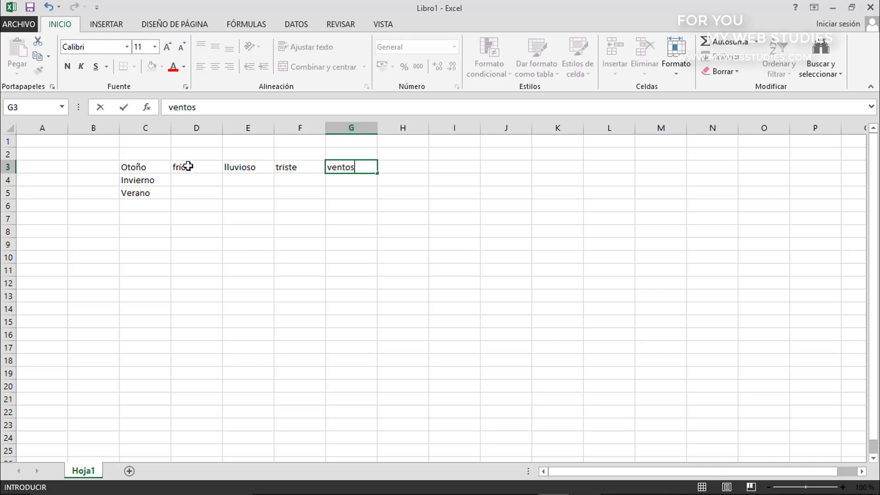
left_click(389, 184)
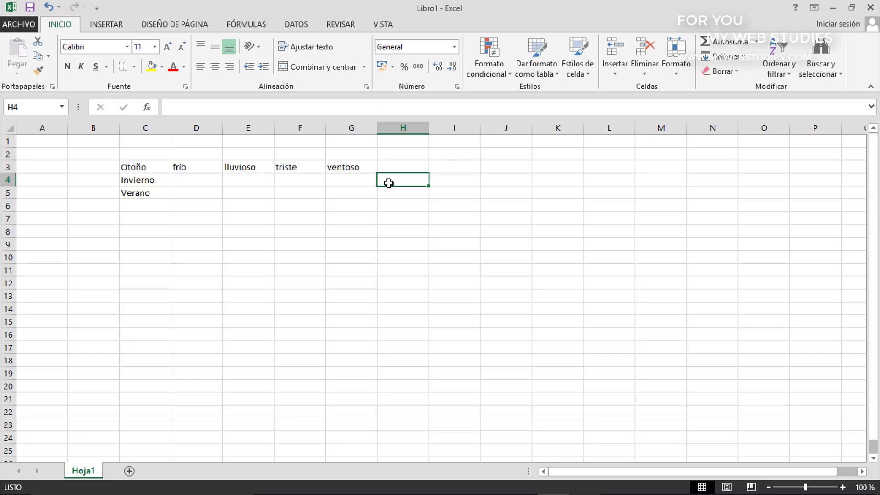
- Undo the entries in G3 and F3 one at a time, and redo both
left_click(49, 11)
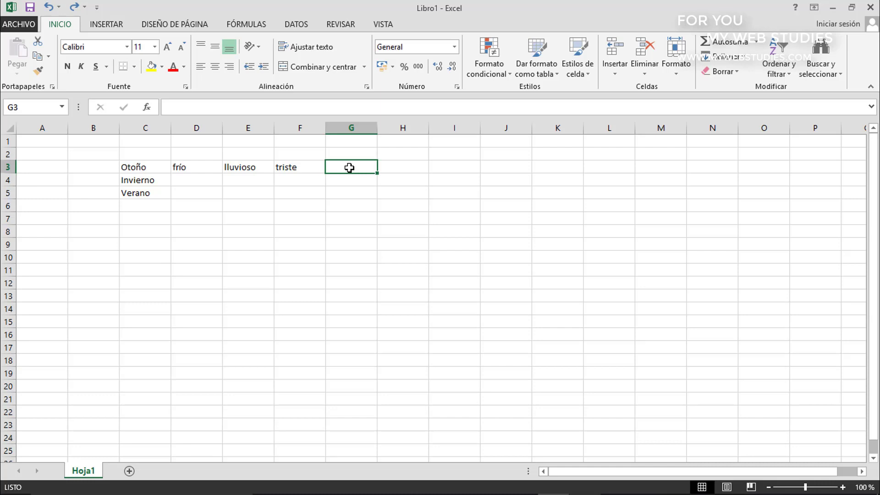
left_click(51, 11)
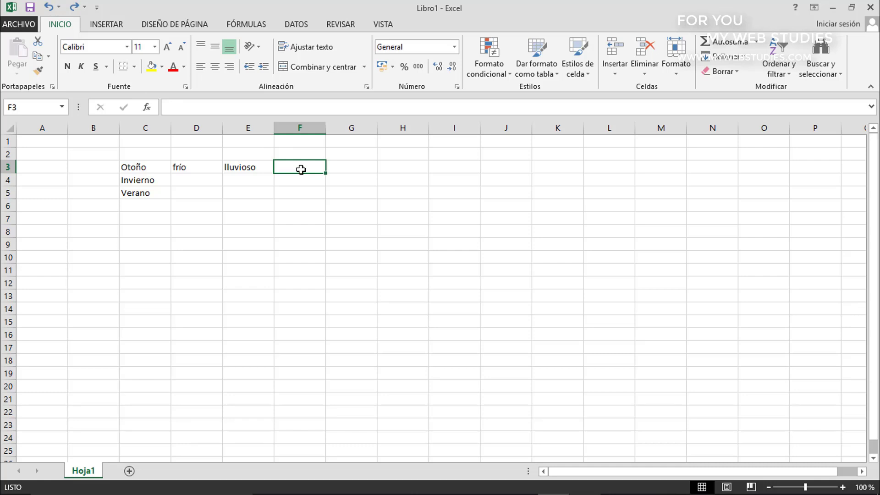
left_click(73, 12)
left_click(73, 10)
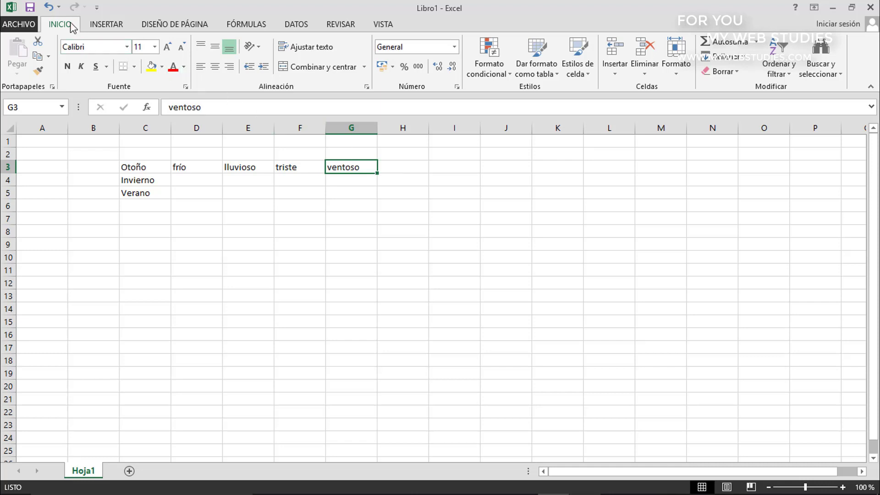
- Undo the four entries in D3 to G3 in one go from the history, and redo all four together
left_click(58, 7)
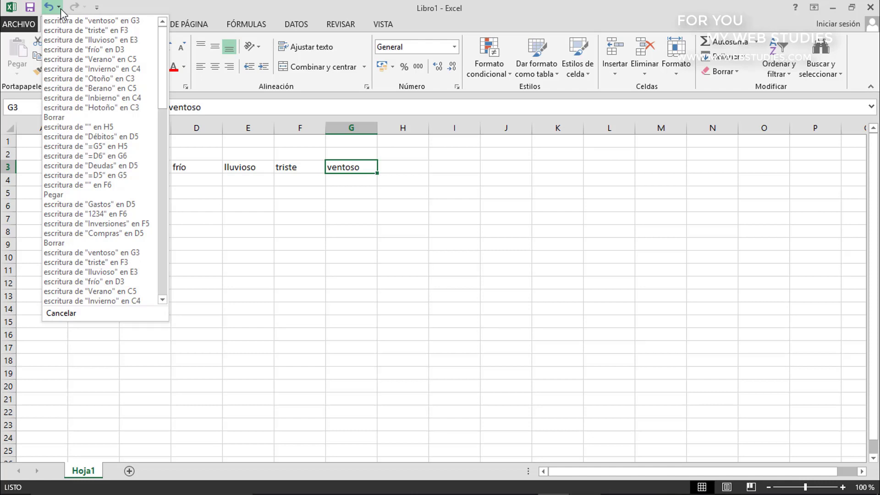
left_click(73, 48)
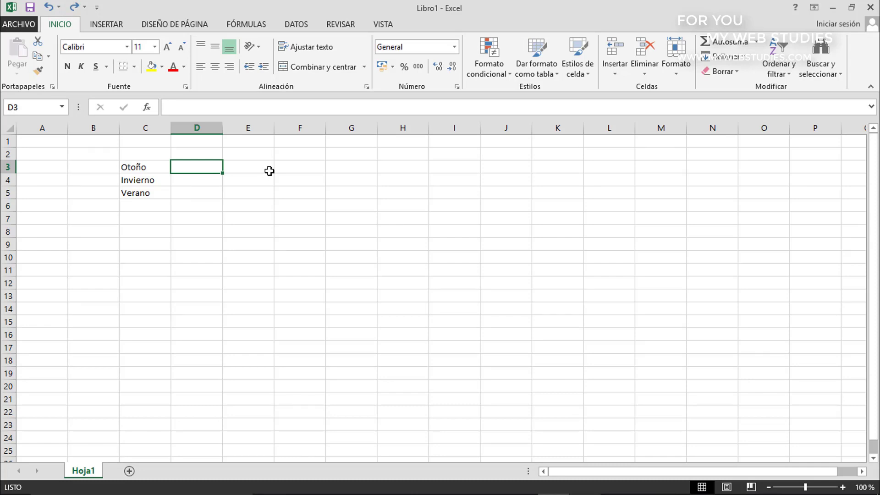
left_click(87, 10)
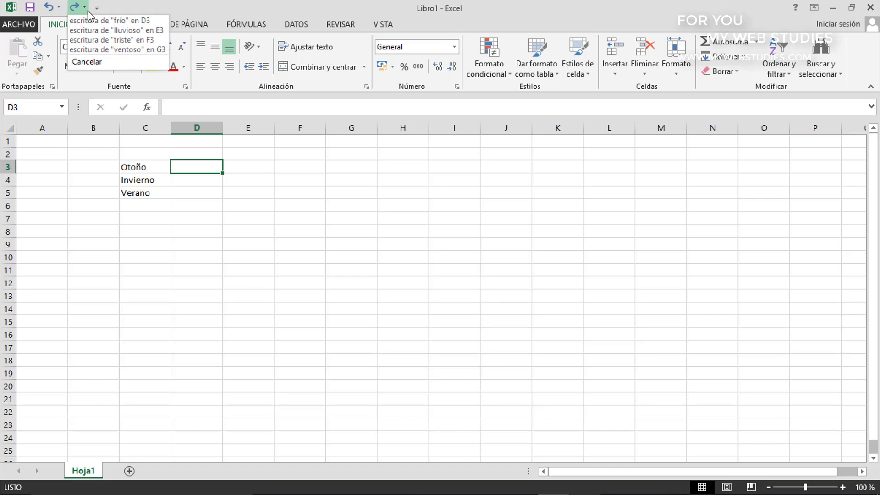
left_click(96, 49)
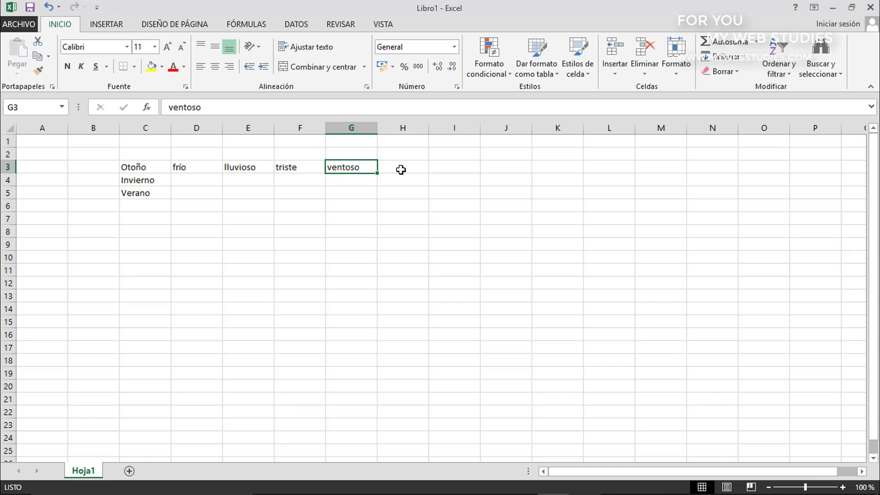
- Rename the sheet Hoja1 as "Deshacer"
right_click(91, 473)
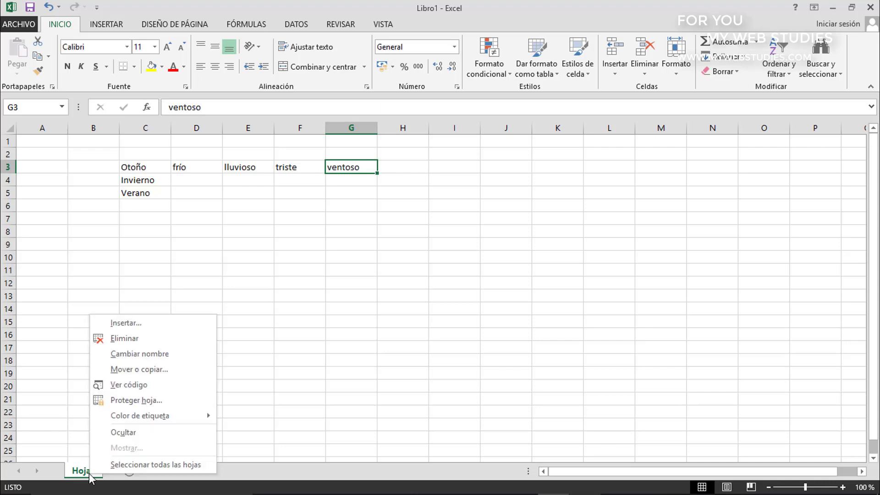
left_click(151, 354)
type("Desha")
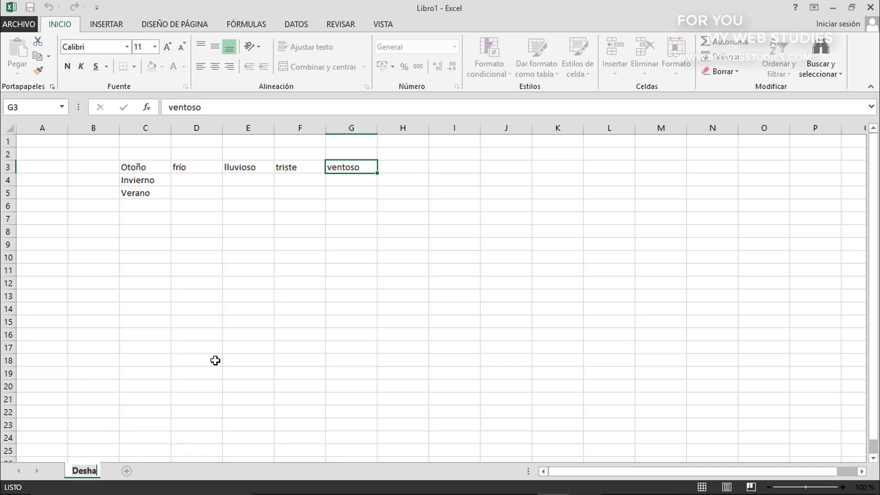
type("cer")
key("Return")
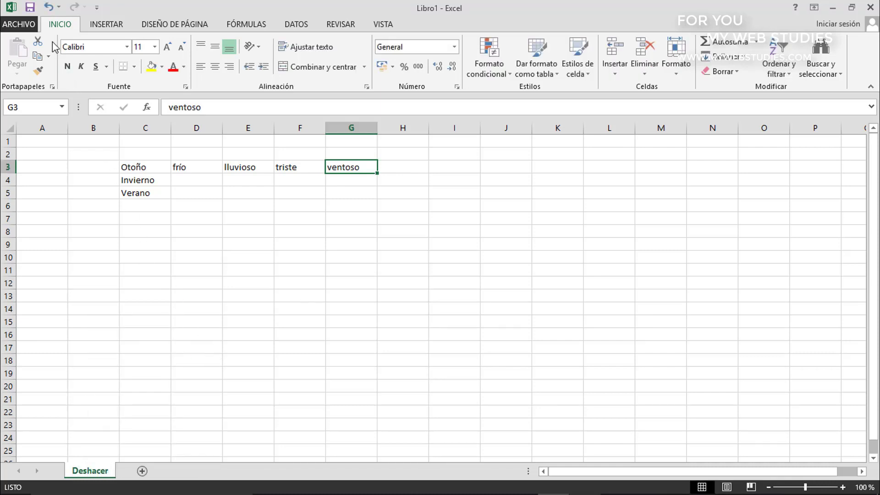
- Undo the last two cell entries, "ventoso" and "triste", and redo them
left_click(51, 8)
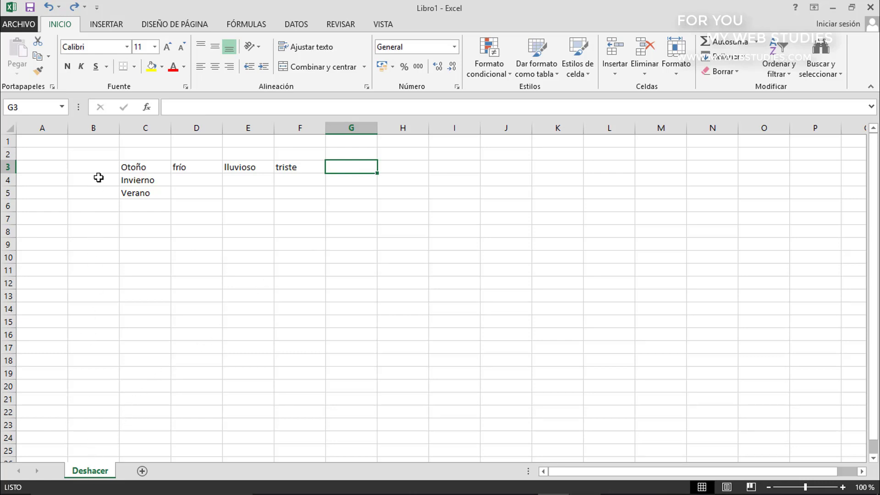
left_click(48, 7)
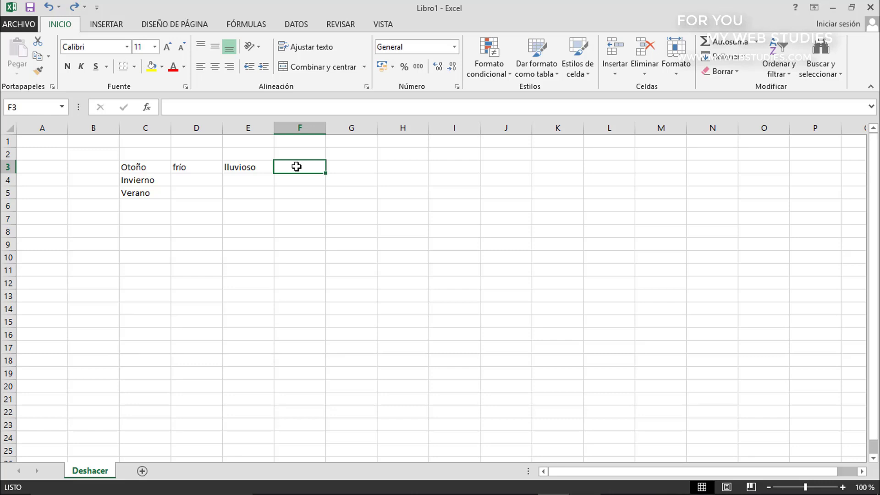
key("ctrl+y")
key("ctrl+y")
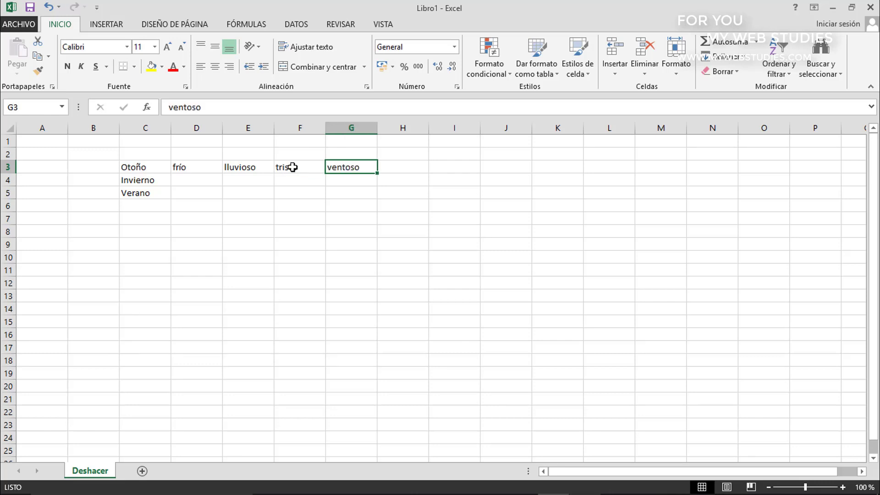
left_click(392, 166)
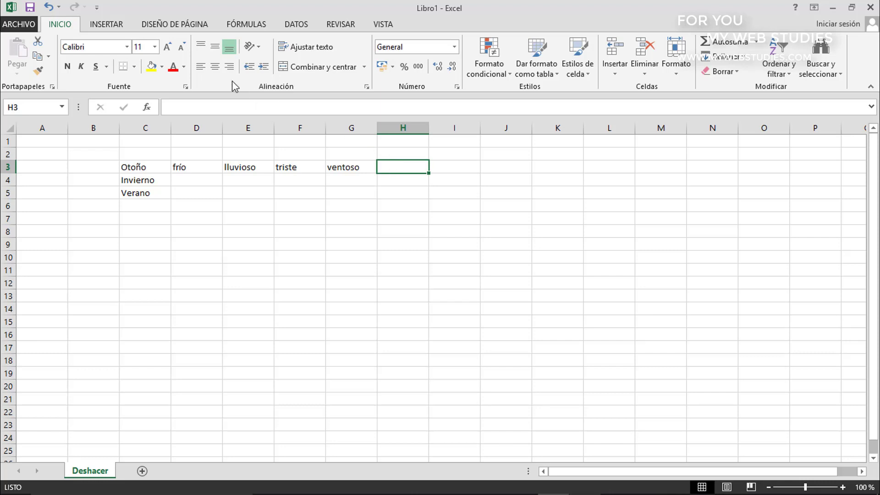
- Add the Repetir command to the Quick Access Toolbar for all documents
left_click(98, 7)
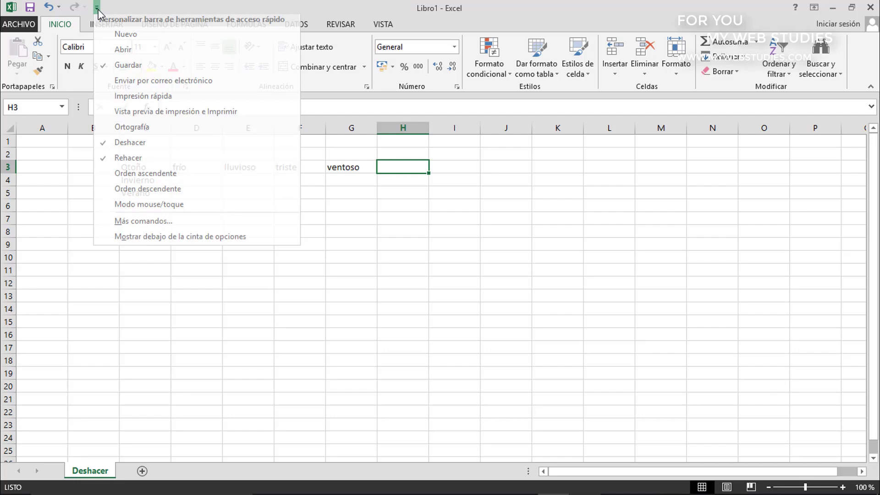
left_click(157, 225)
left_click_drag(326, 184, 323, 325)
left_click(221, 311)
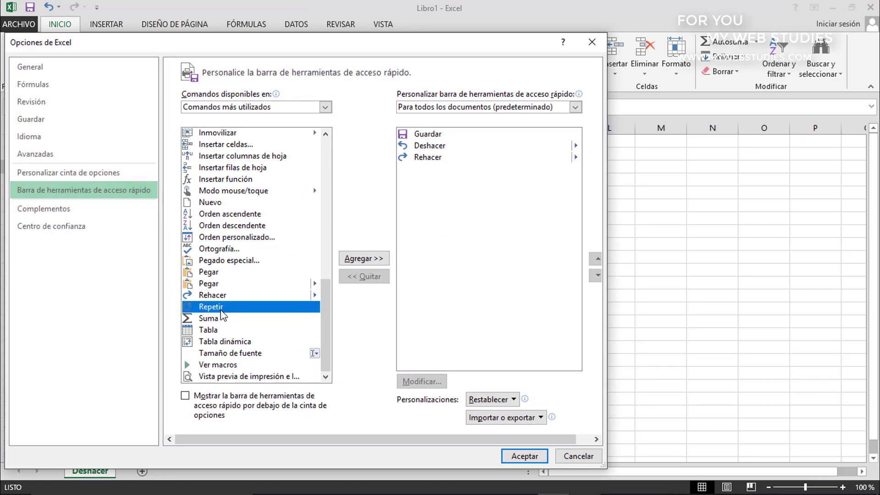
left_click(362, 259)
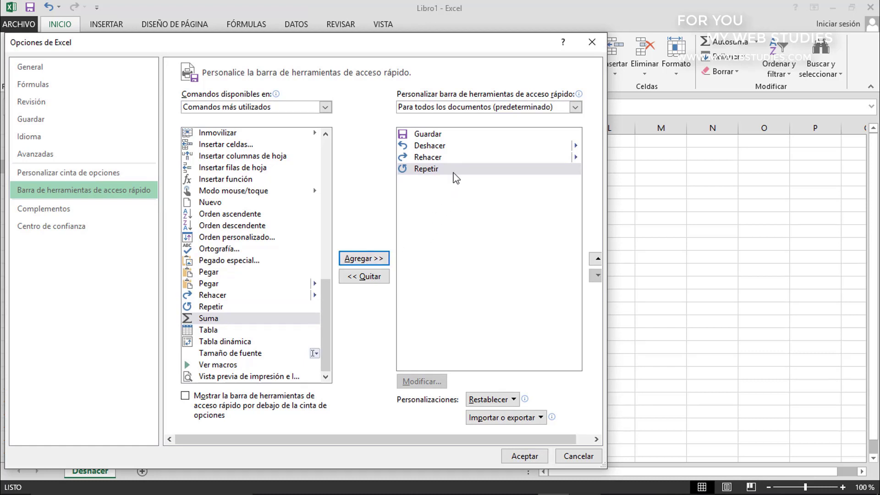
left_click(521, 459)
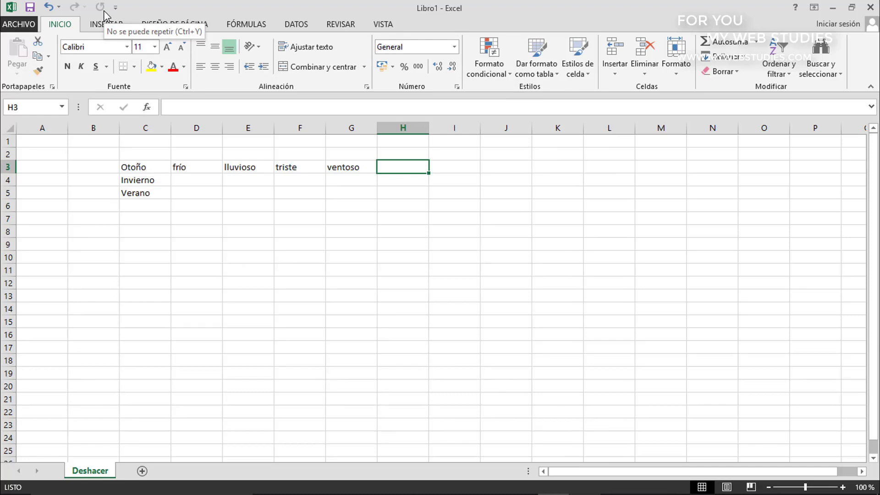
- Copy "Verano" from C5 into C6, and use the Repetir command to repeat the paste in C7
left_click(156, 193)
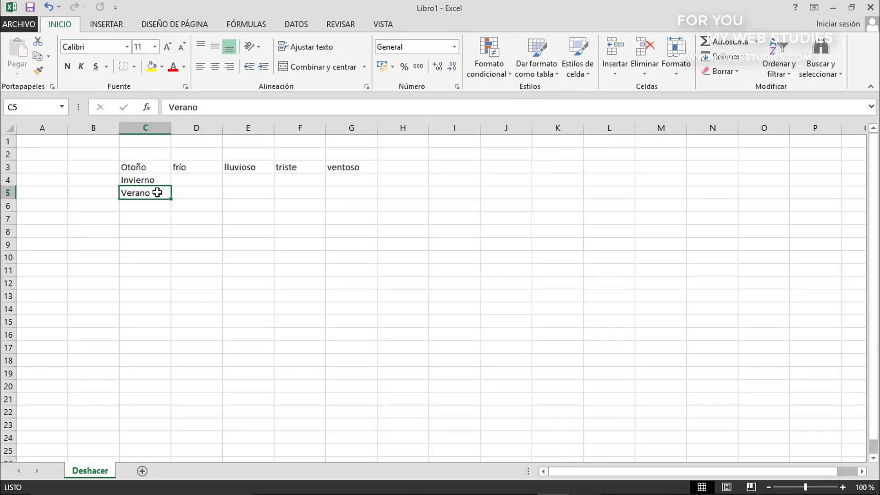
key("ctrl+c")
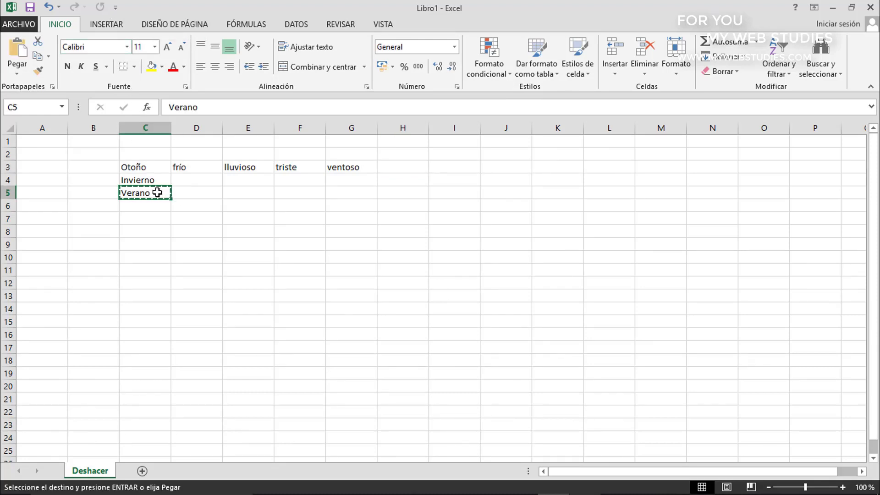
left_click(154, 205)
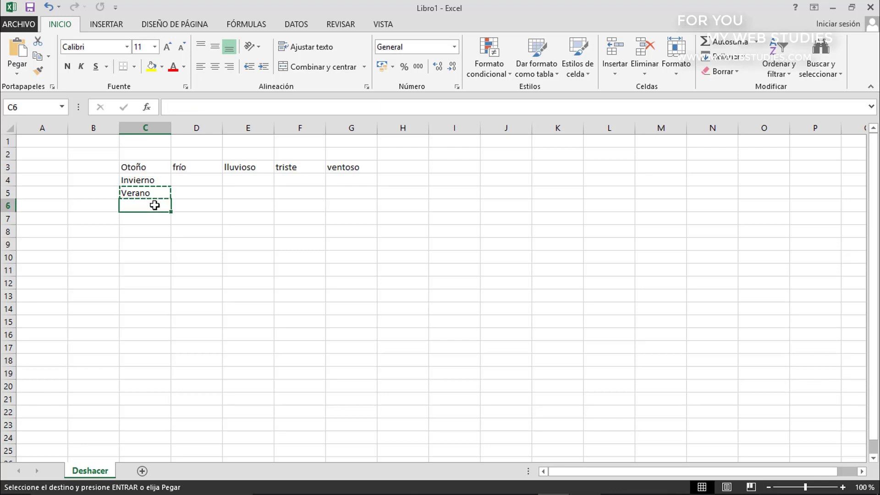
key("ctrl+v")
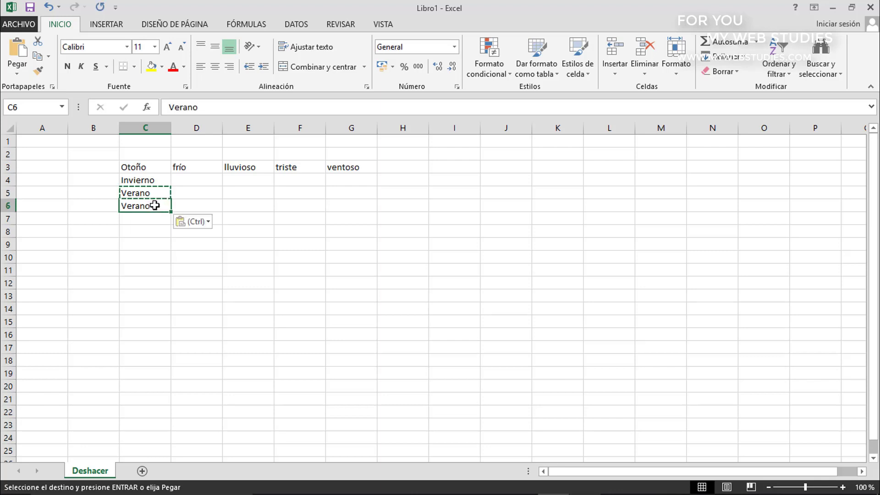
left_click(154, 217)
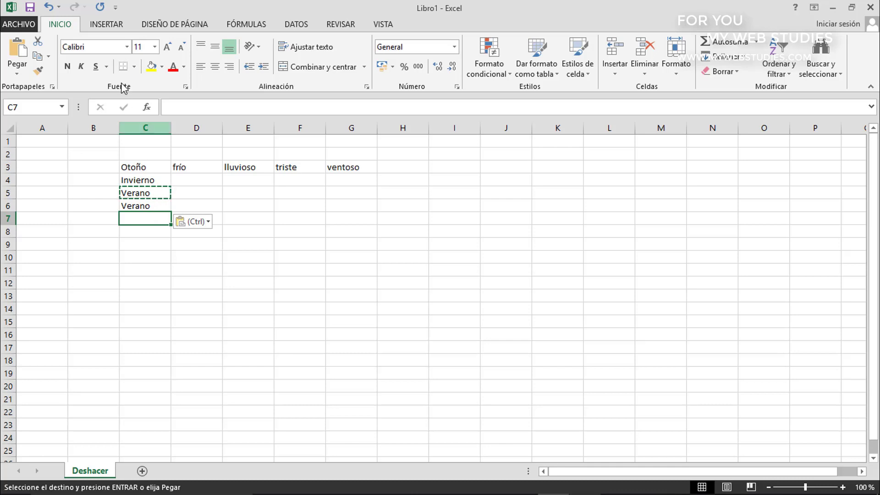
left_click(99, 8)
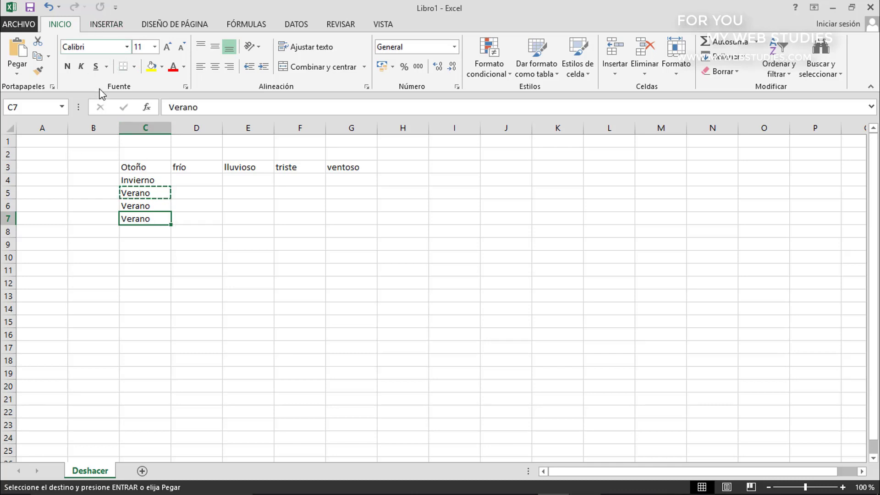